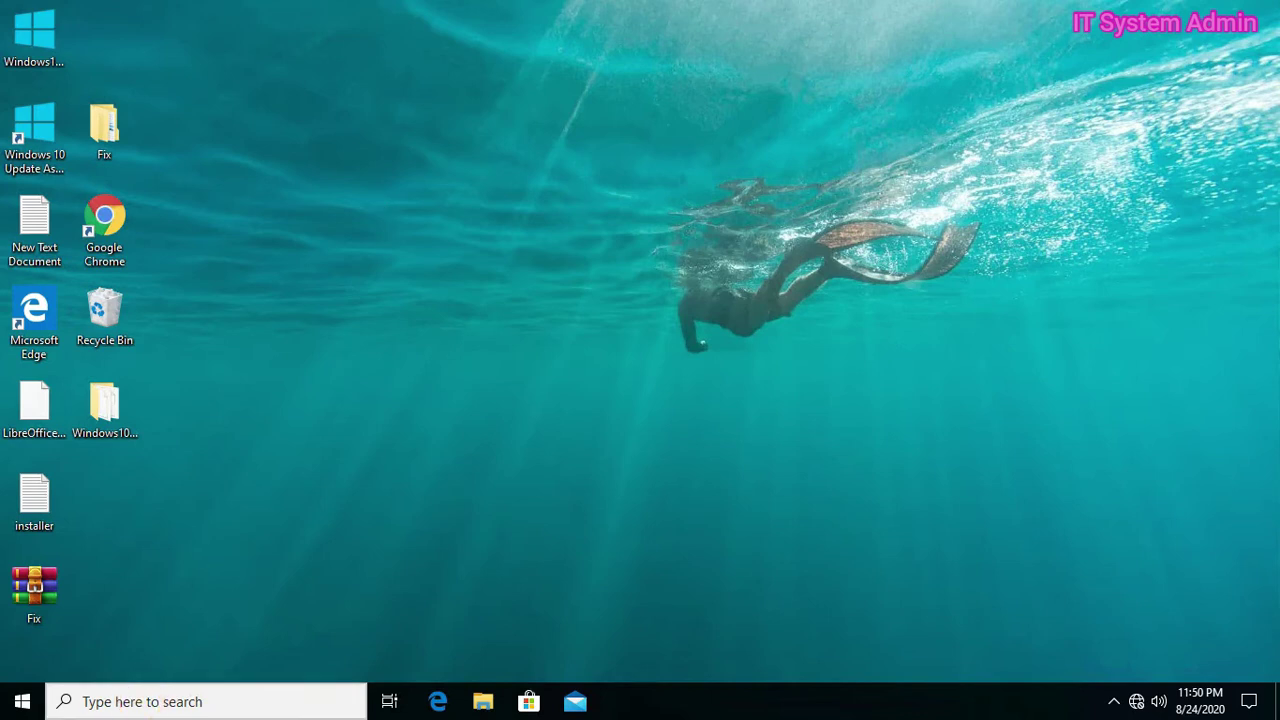
Step: Search Windows for gpedit and open the Edit group policy result
click(148, 702)
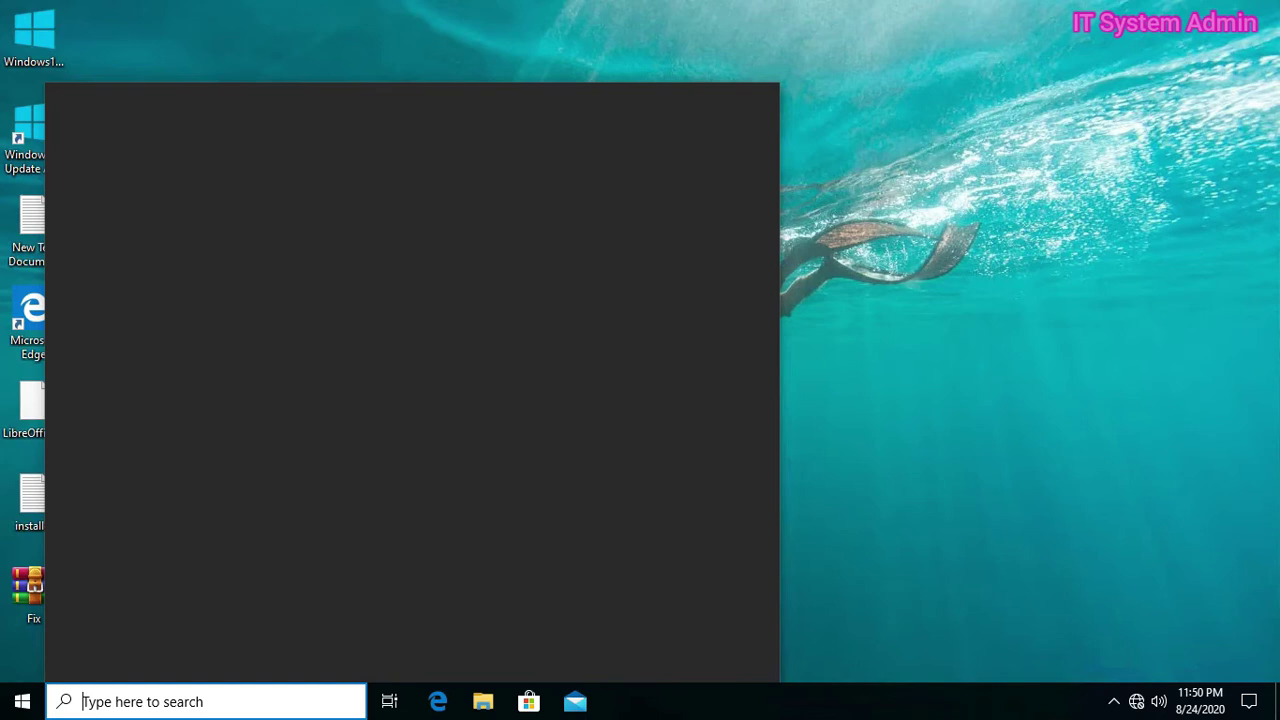
text(gp)
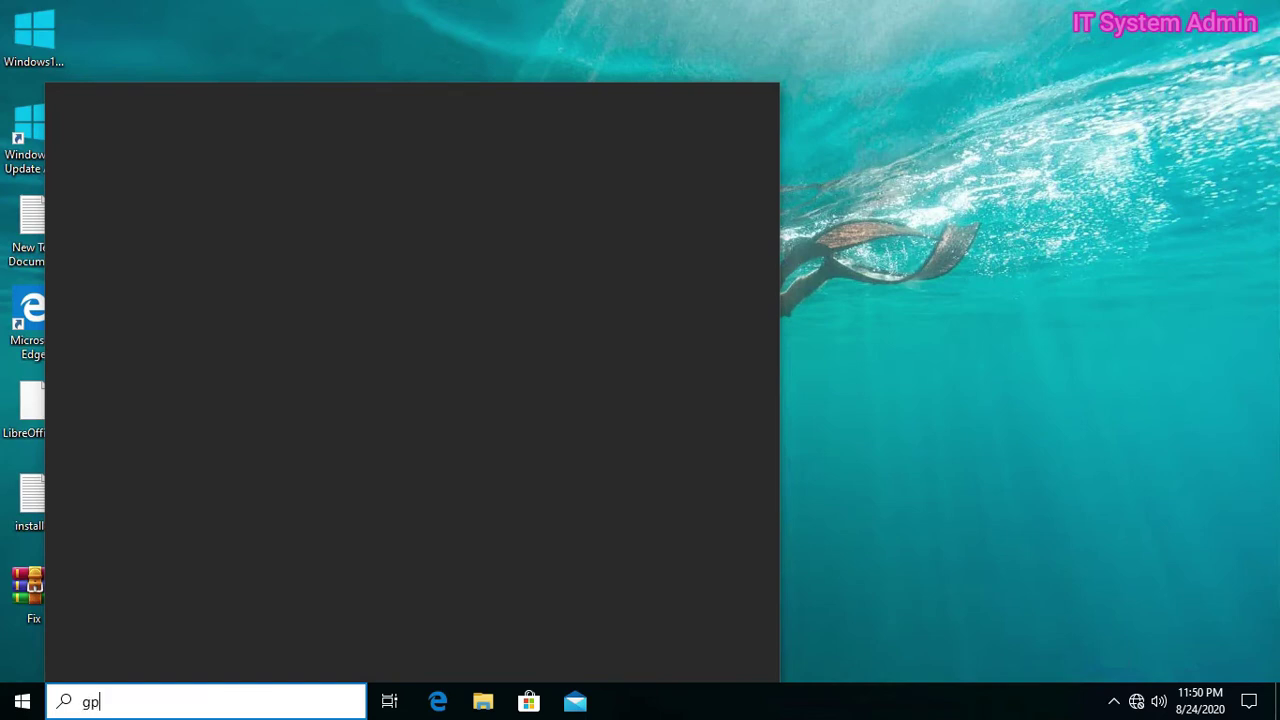
text(edit)
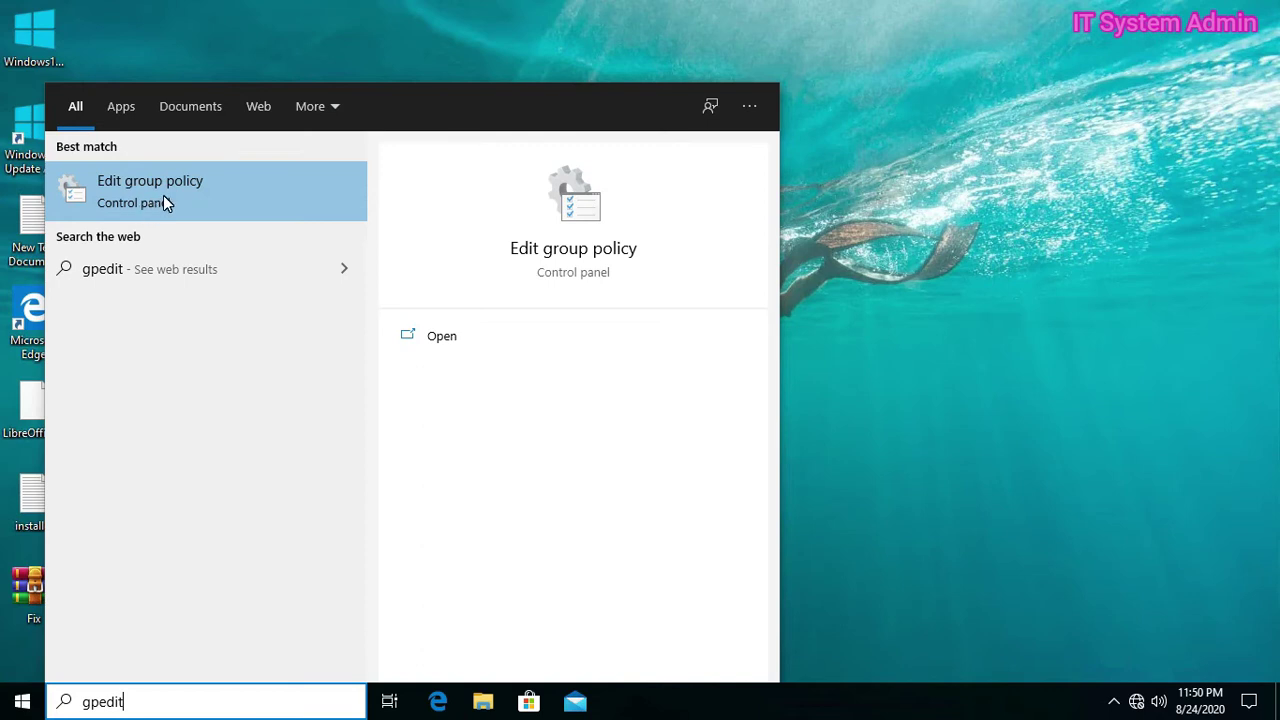
click(191, 188)
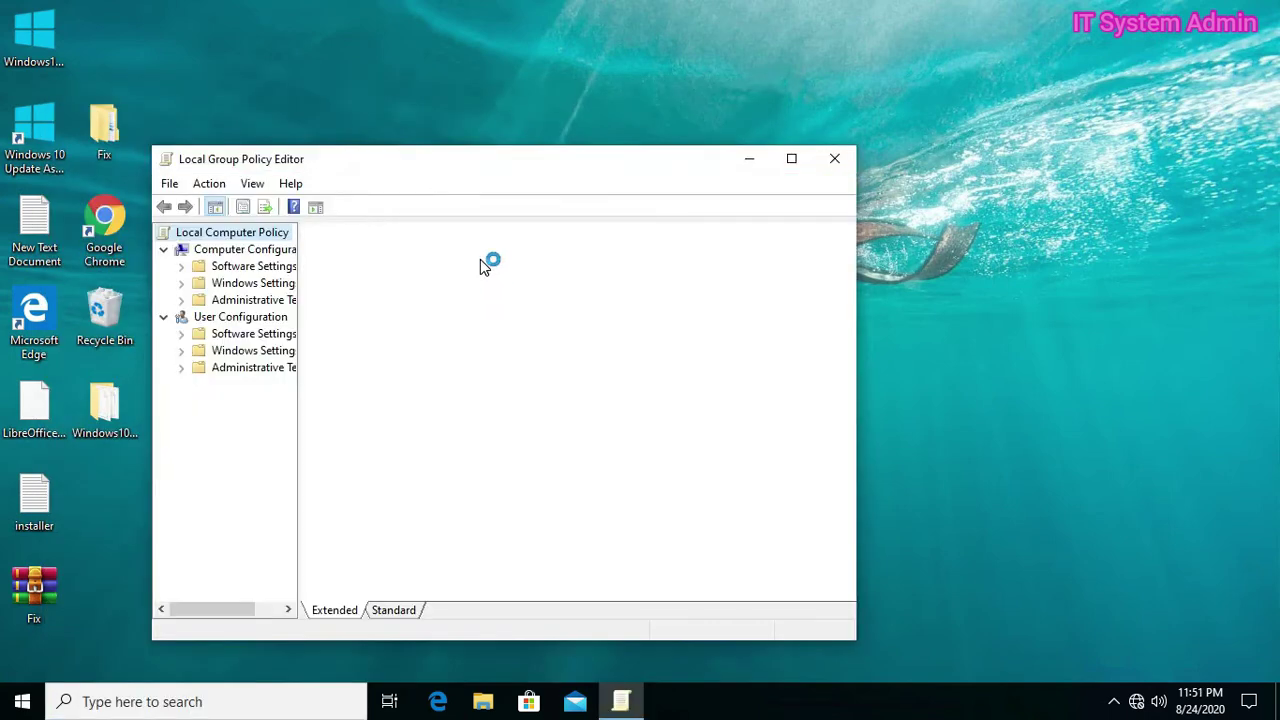
Step: Maximize the Local Group Policy Editor window and widen the console tree until its folder names are fully readable
click(430, 164)
drag(430, 164, 453, 111)
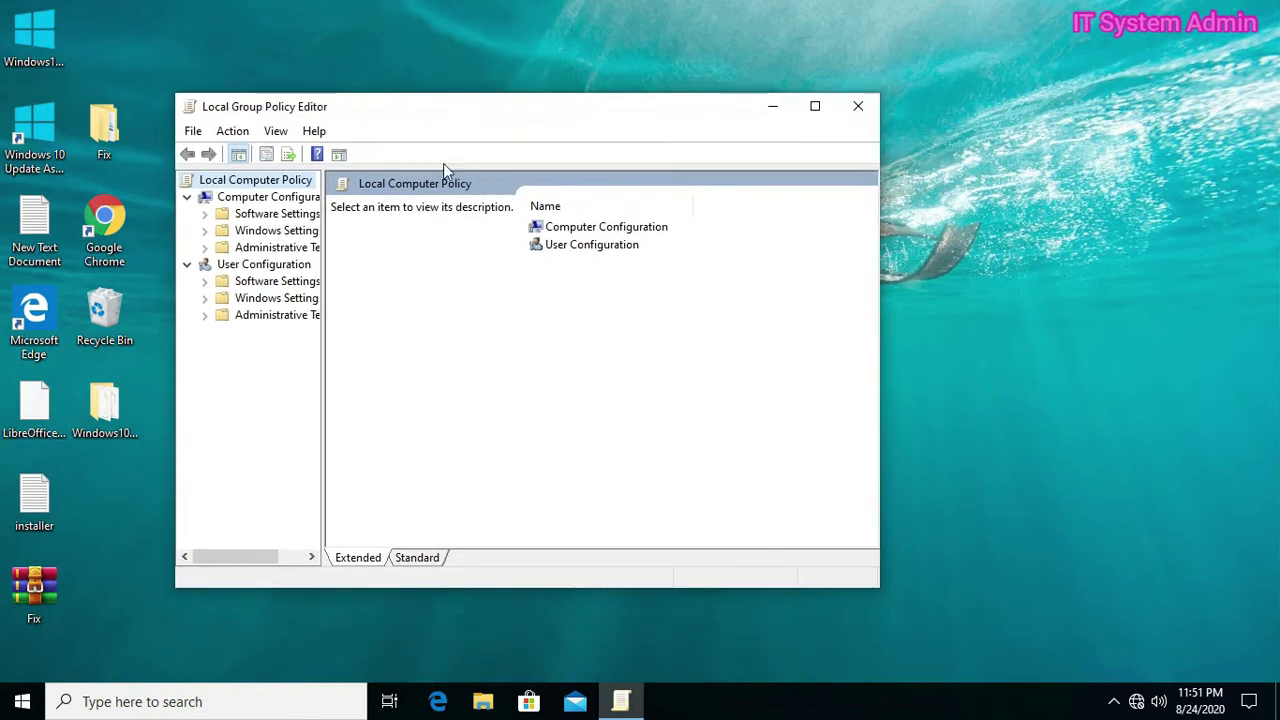
click(814, 106)
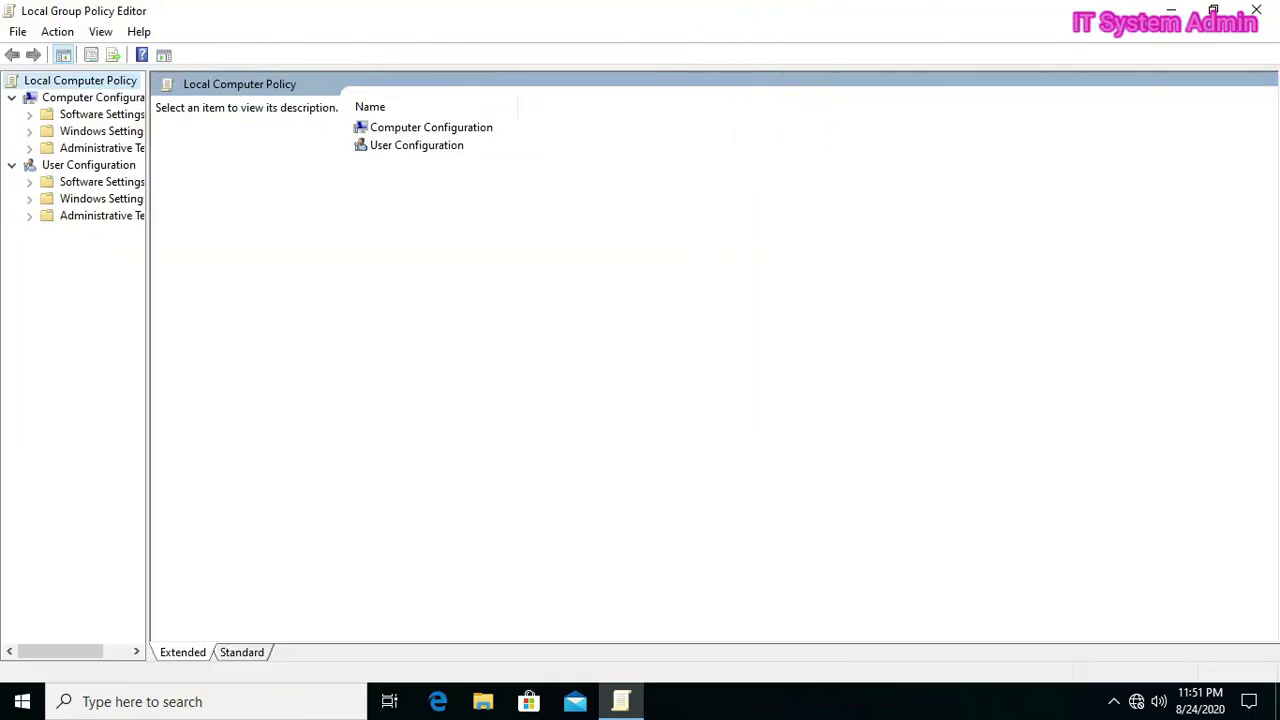
drag(146, 286, 238, 290)
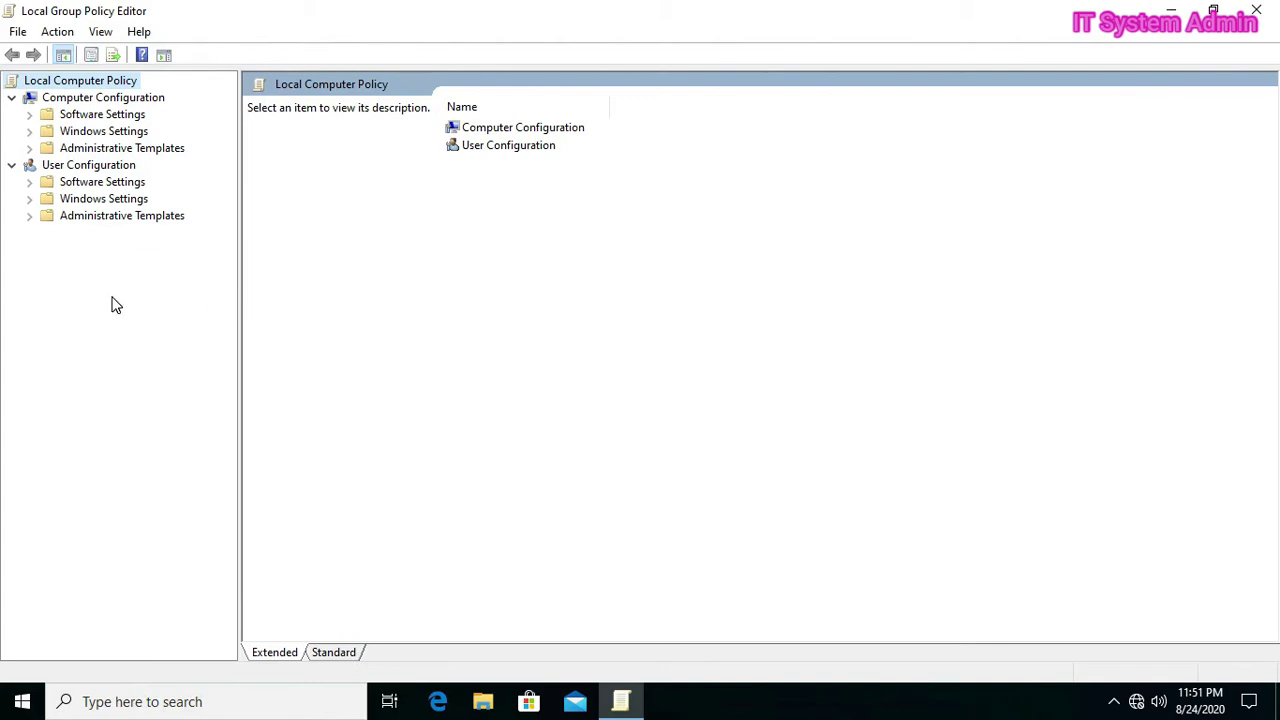
Step: Show the Control Panel policies in the Administrative Templates under User Configuration
click(58, 170)
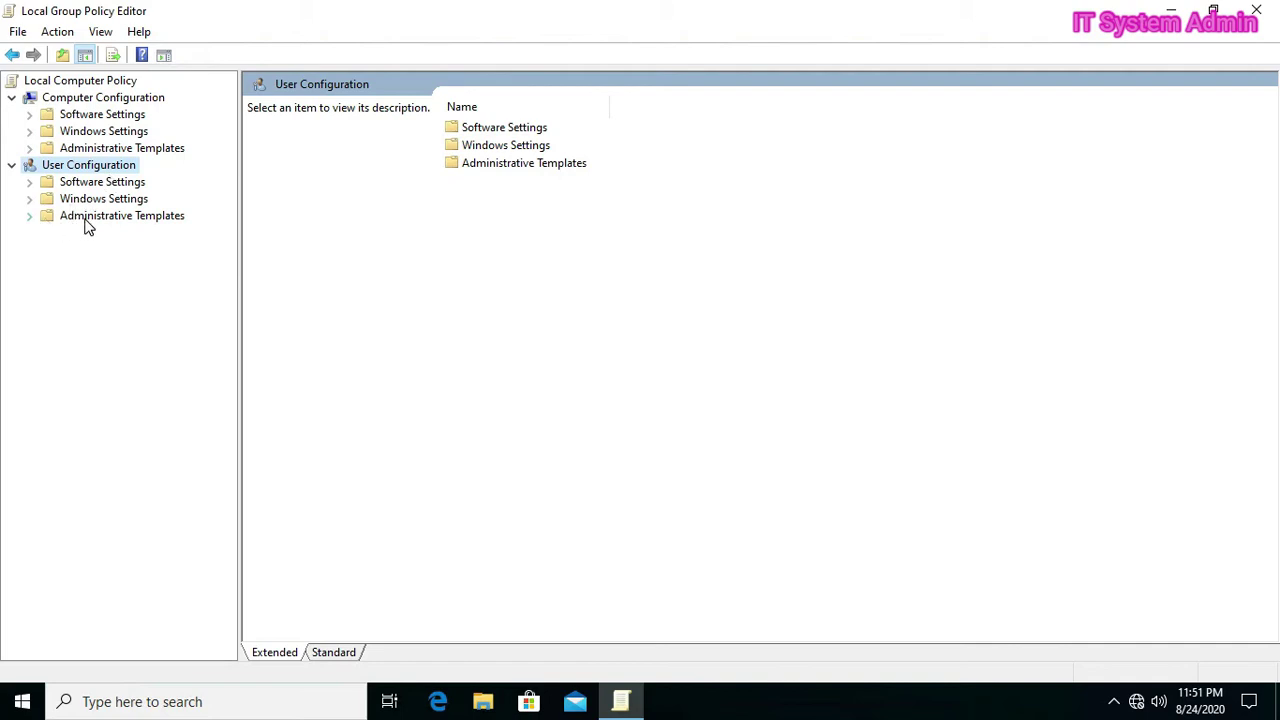
click(87, 222)
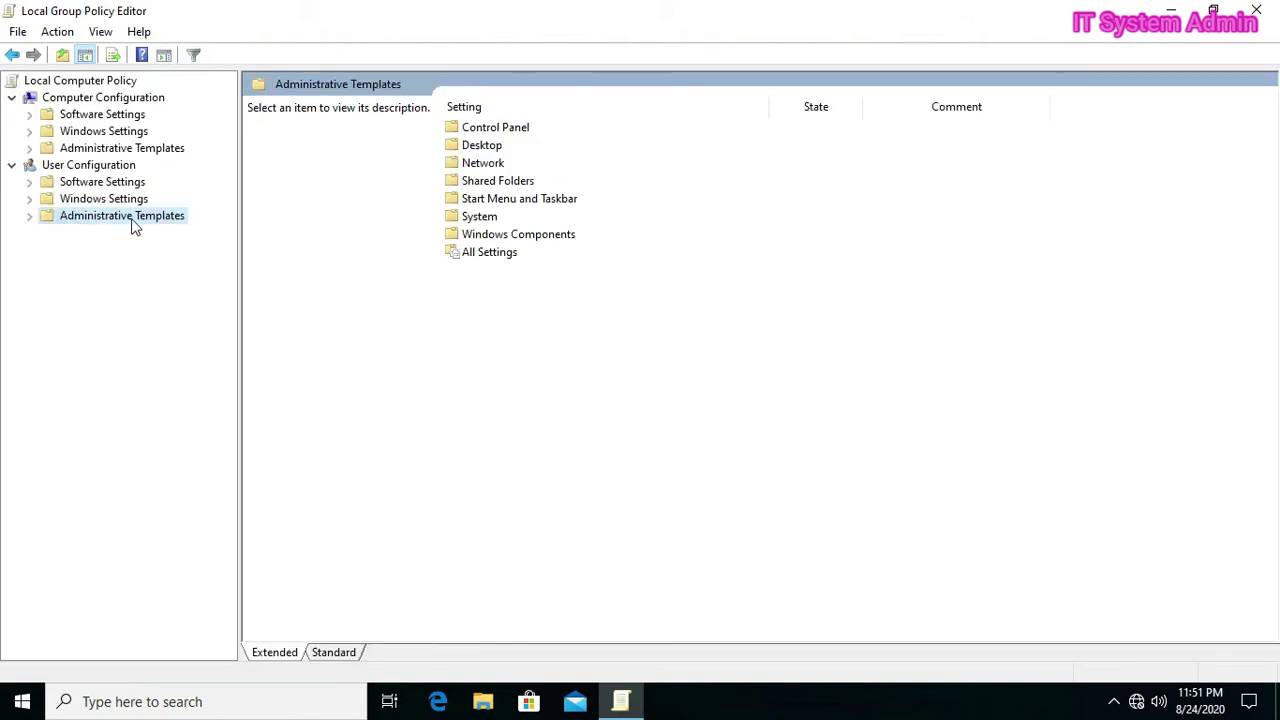
click(31, 216)
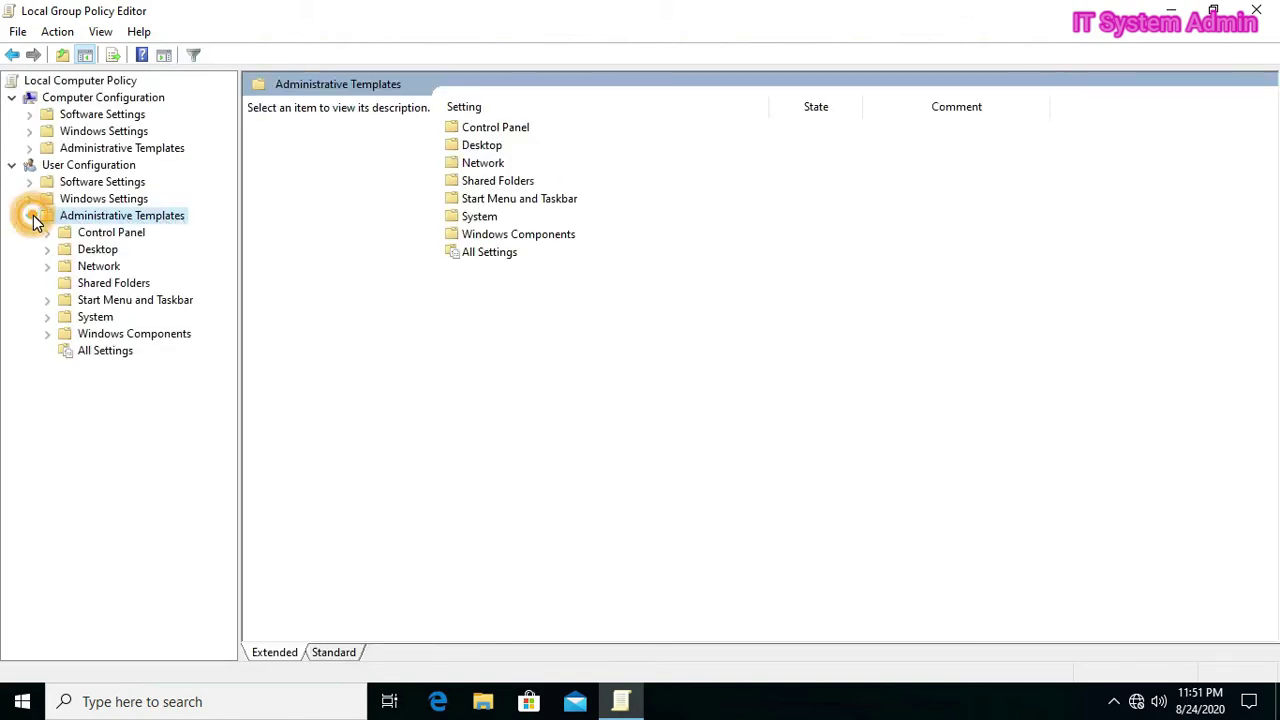
click(118, 235)
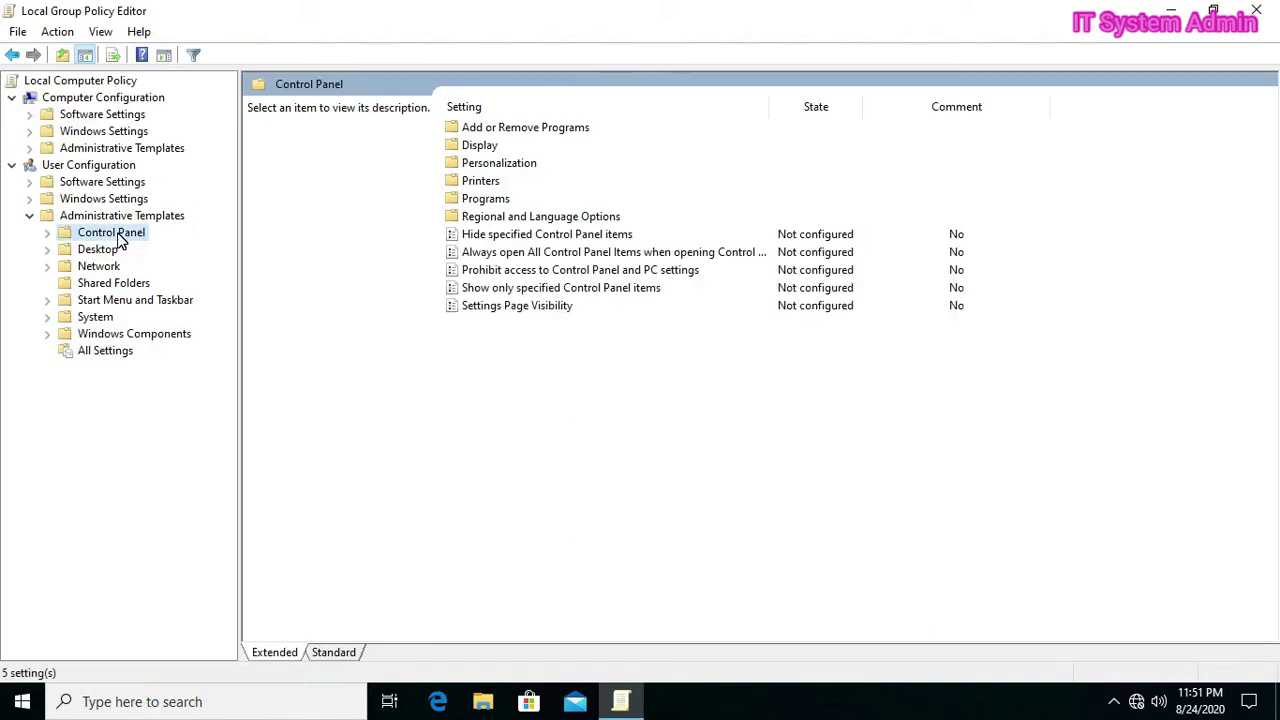
click(117, 236)
Step: Set the policy "Prohibit access to Control Panel and PC settings" to Enabled and apply it
click(612, 276)
right_click(612, 276)
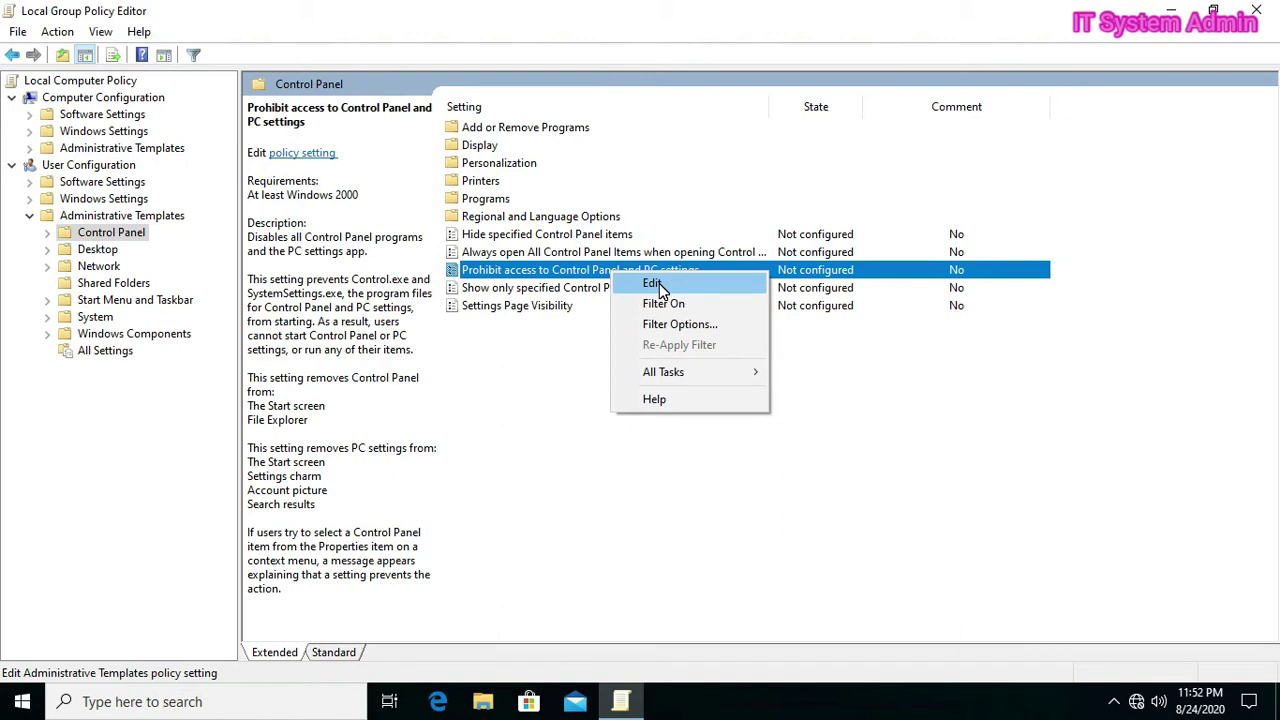
click(659, 283)
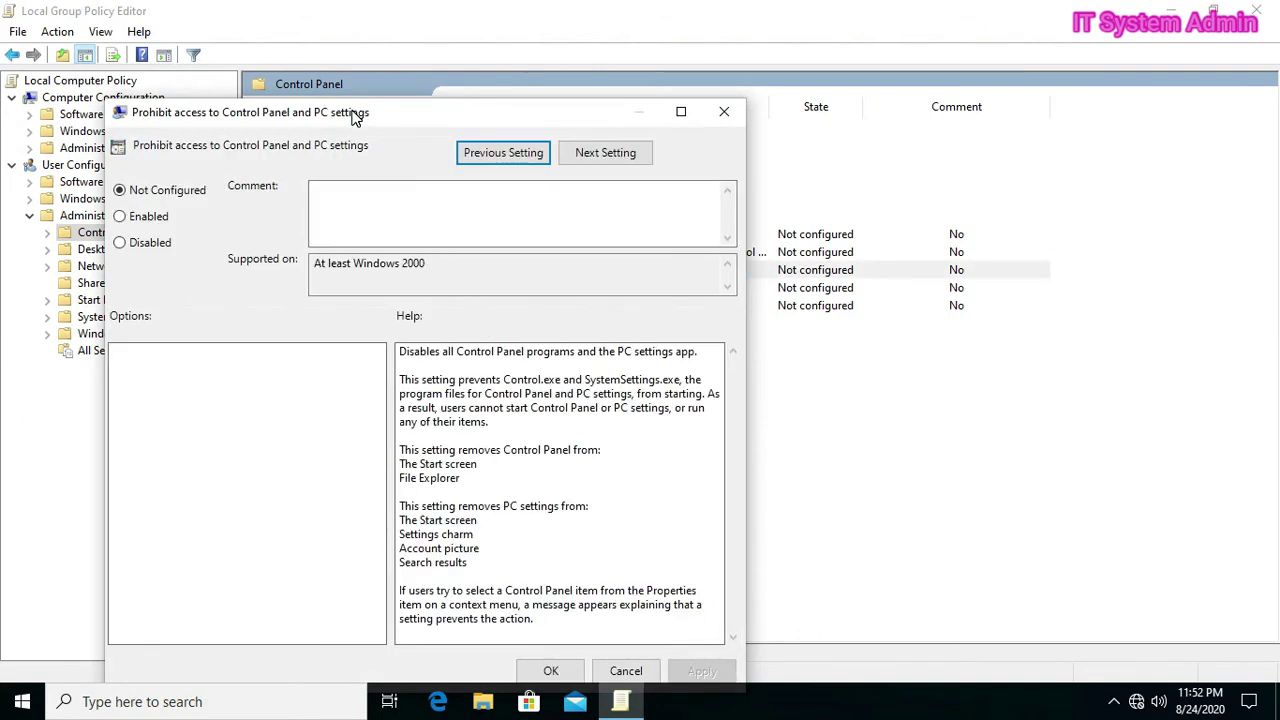
drag(352, 114, 469, 61)
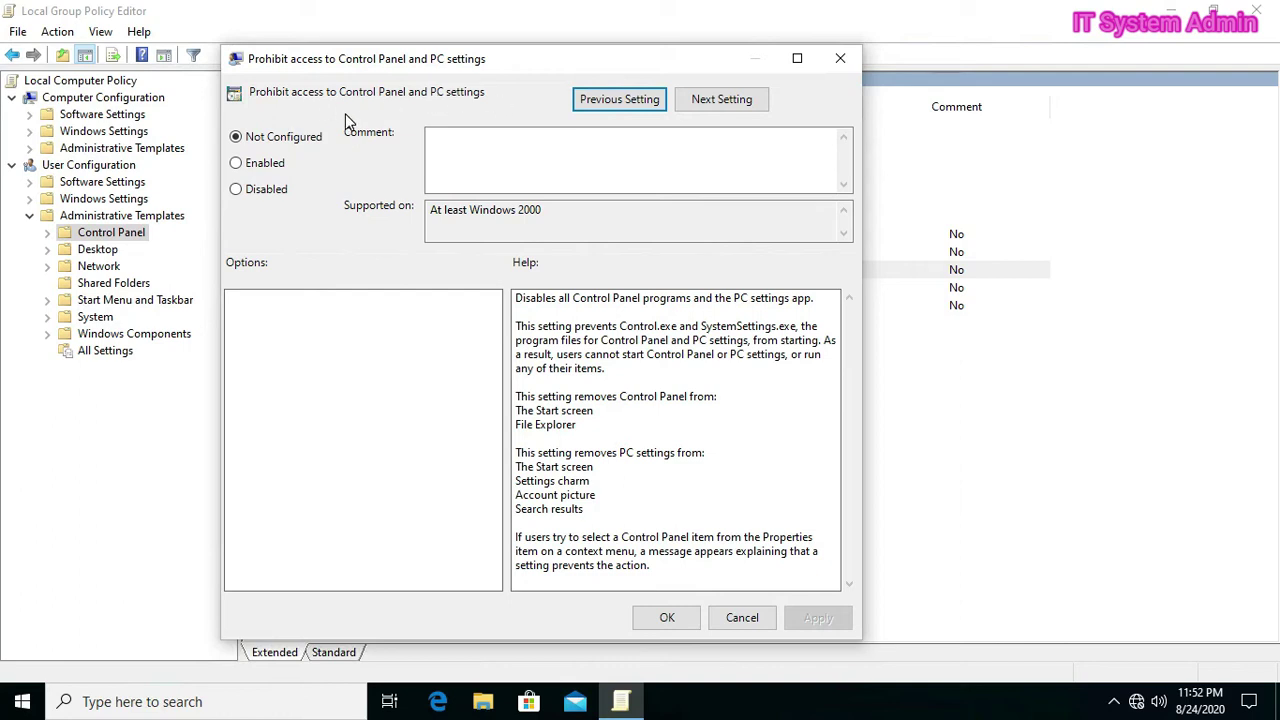
click(240, 164)
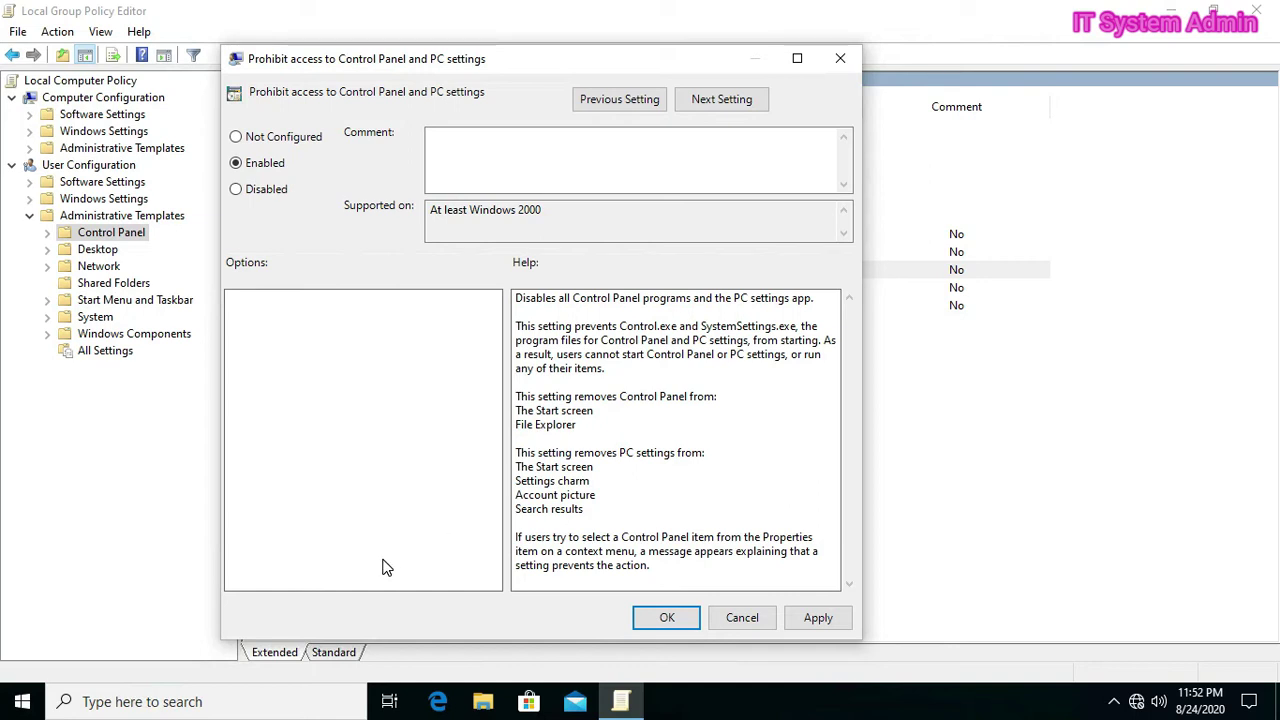
click(818, 618)
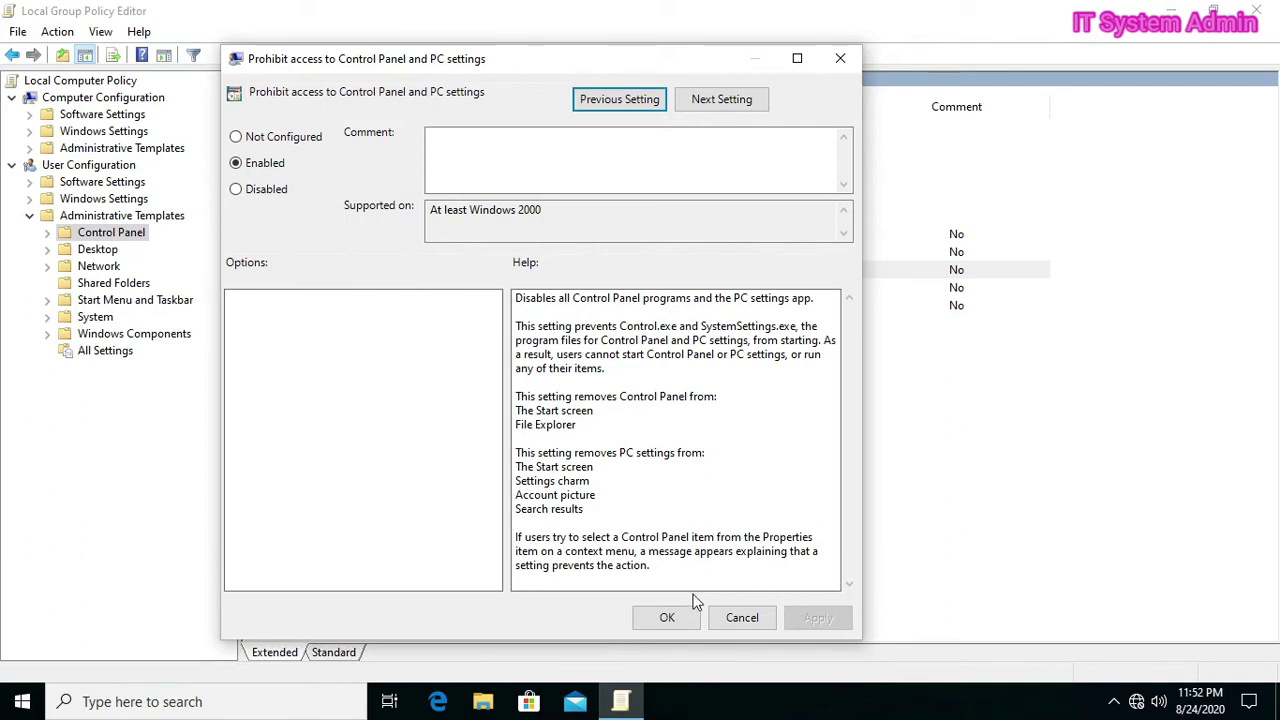
click(672, 618)
click(672, 618)
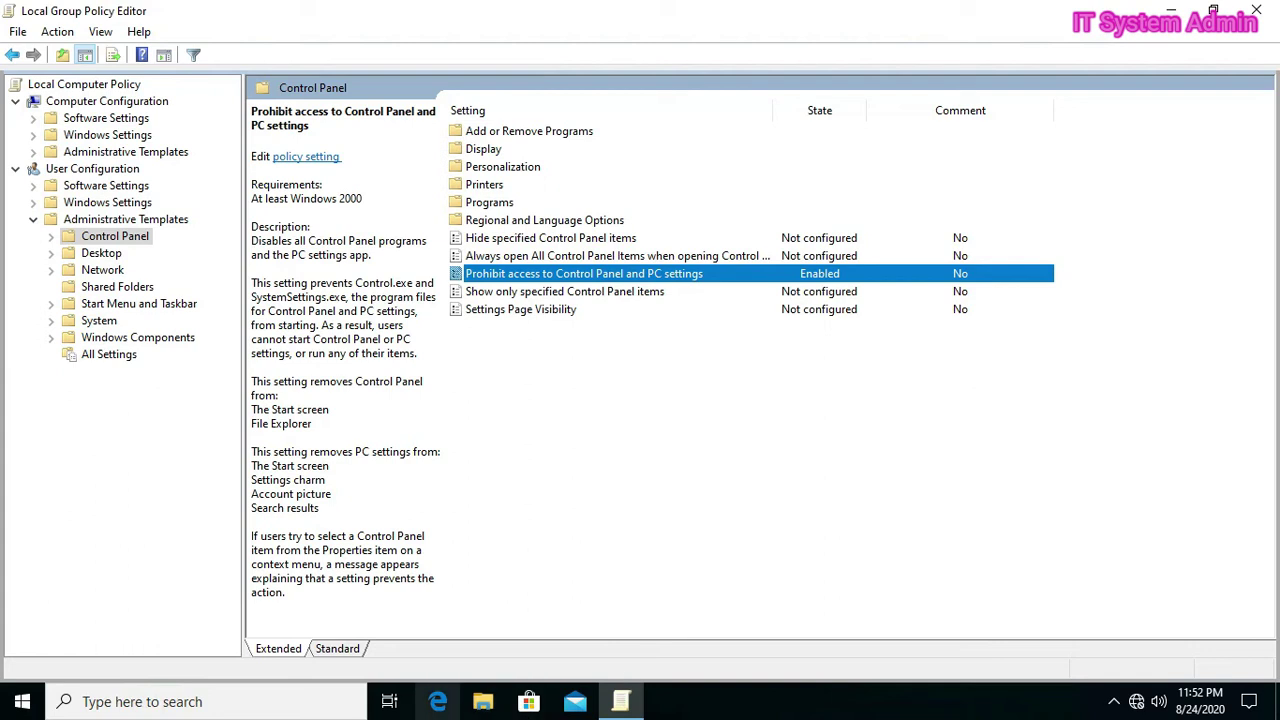
Step: Minimize the policy editor and try to open Control Panel through a Windows search to test the restriction
click(1167, 12)
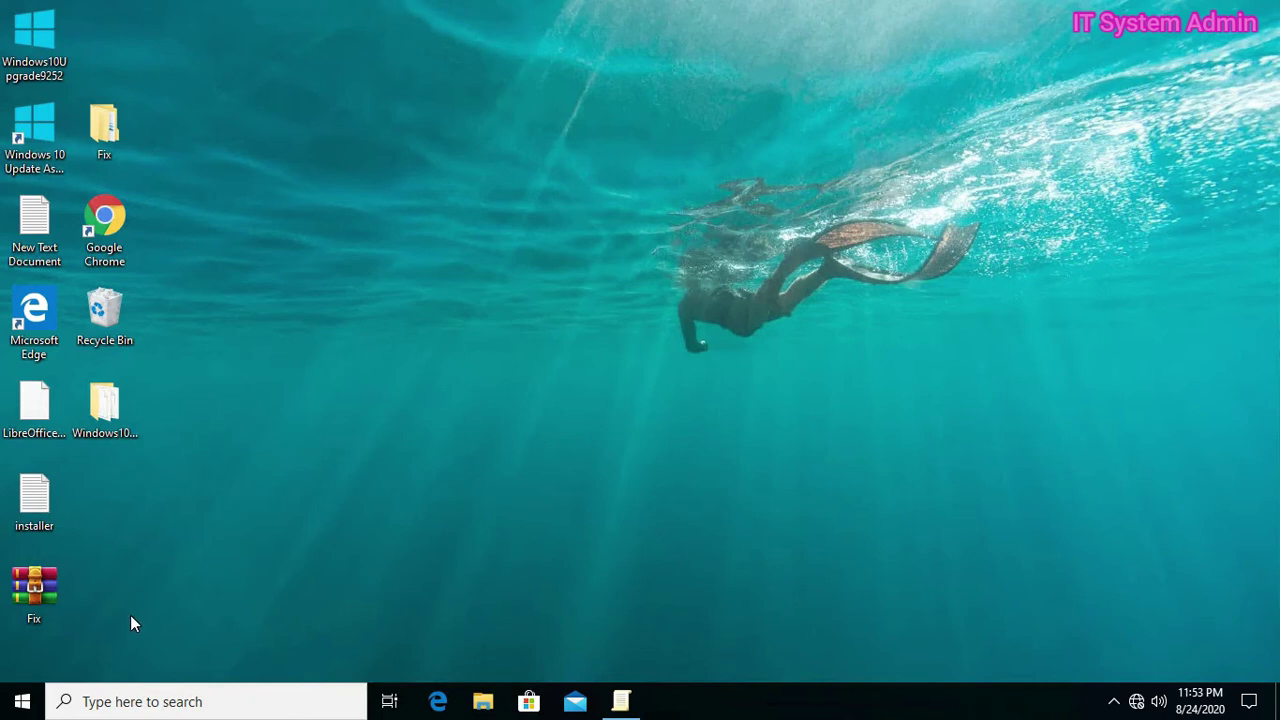
click(106, 701)
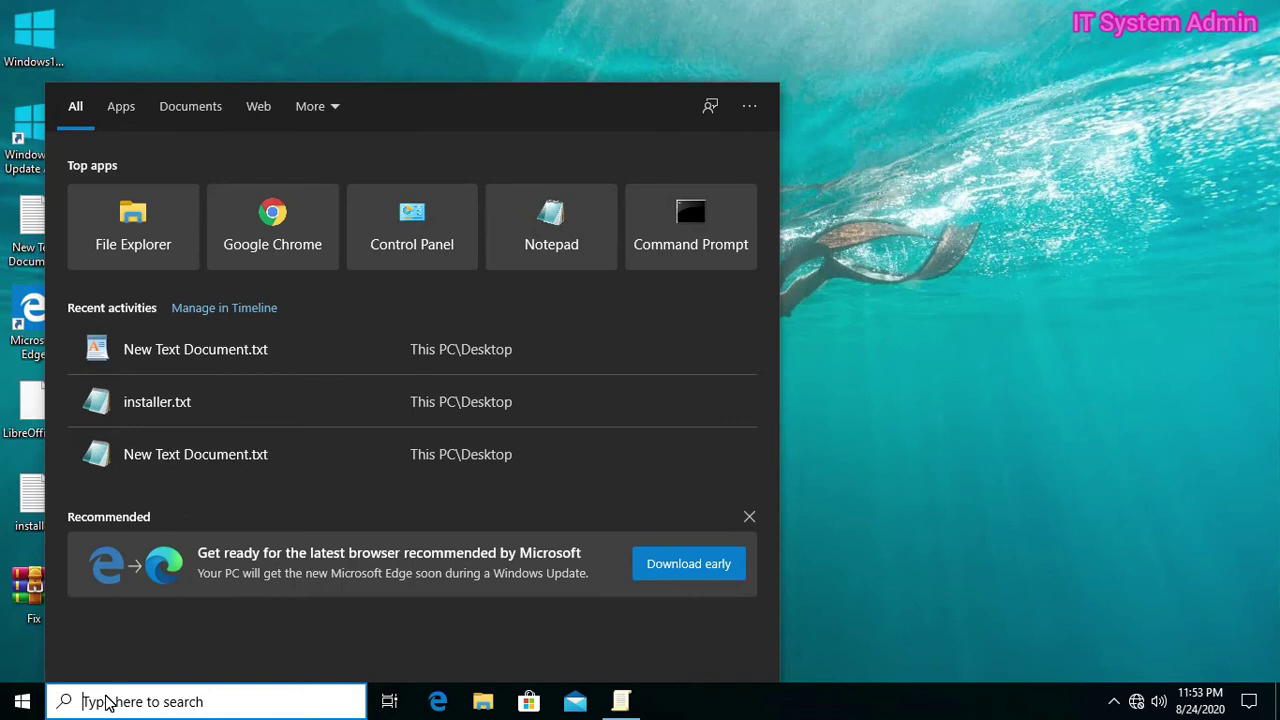
text(c)
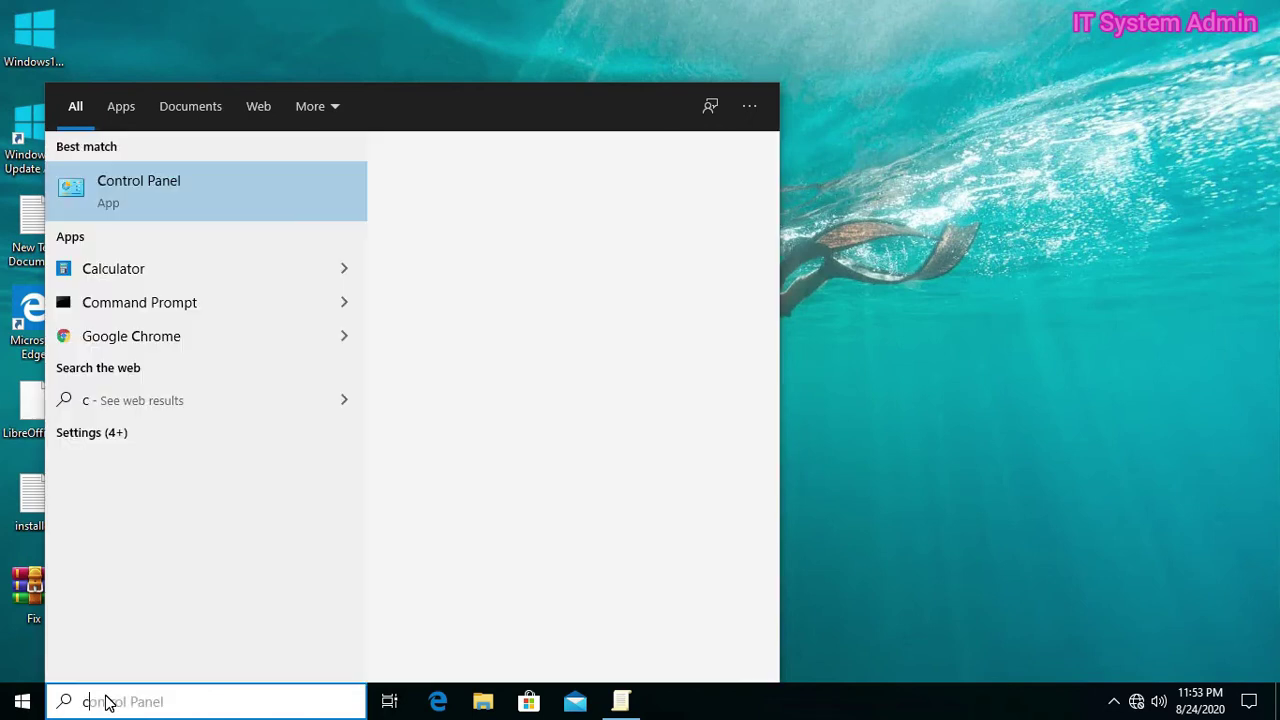
text(ontr)
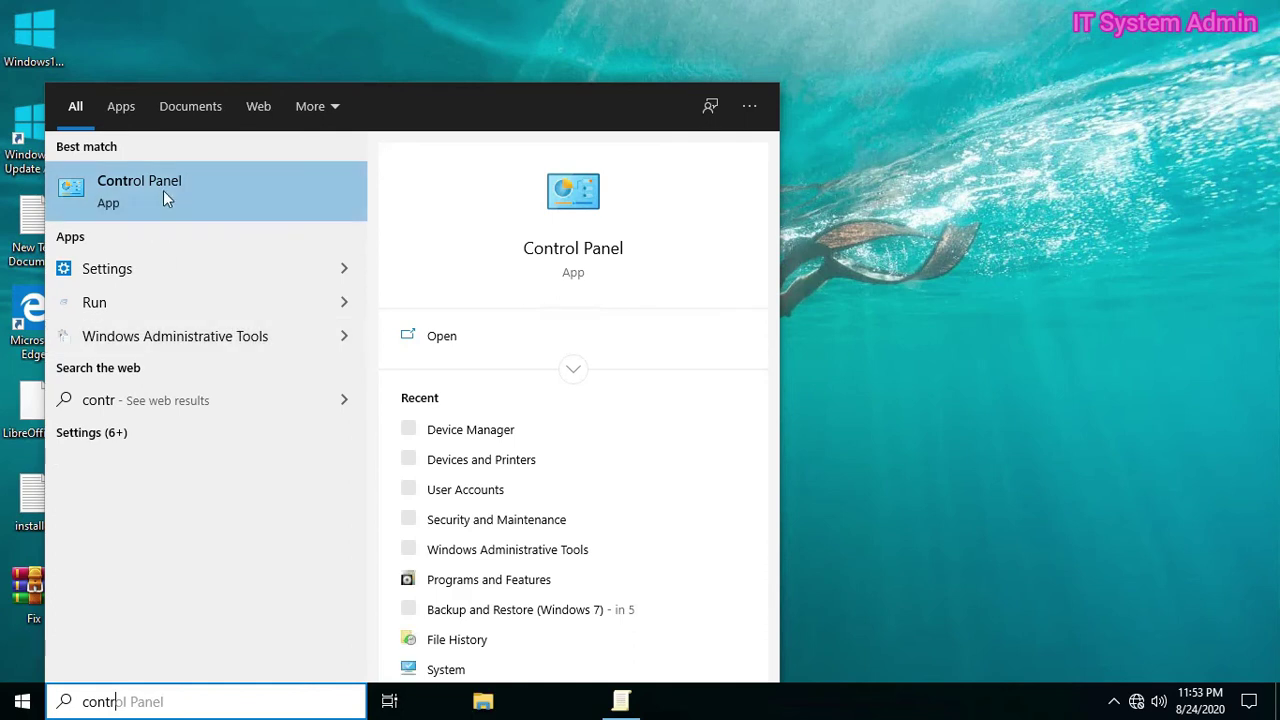
click(163, 190)
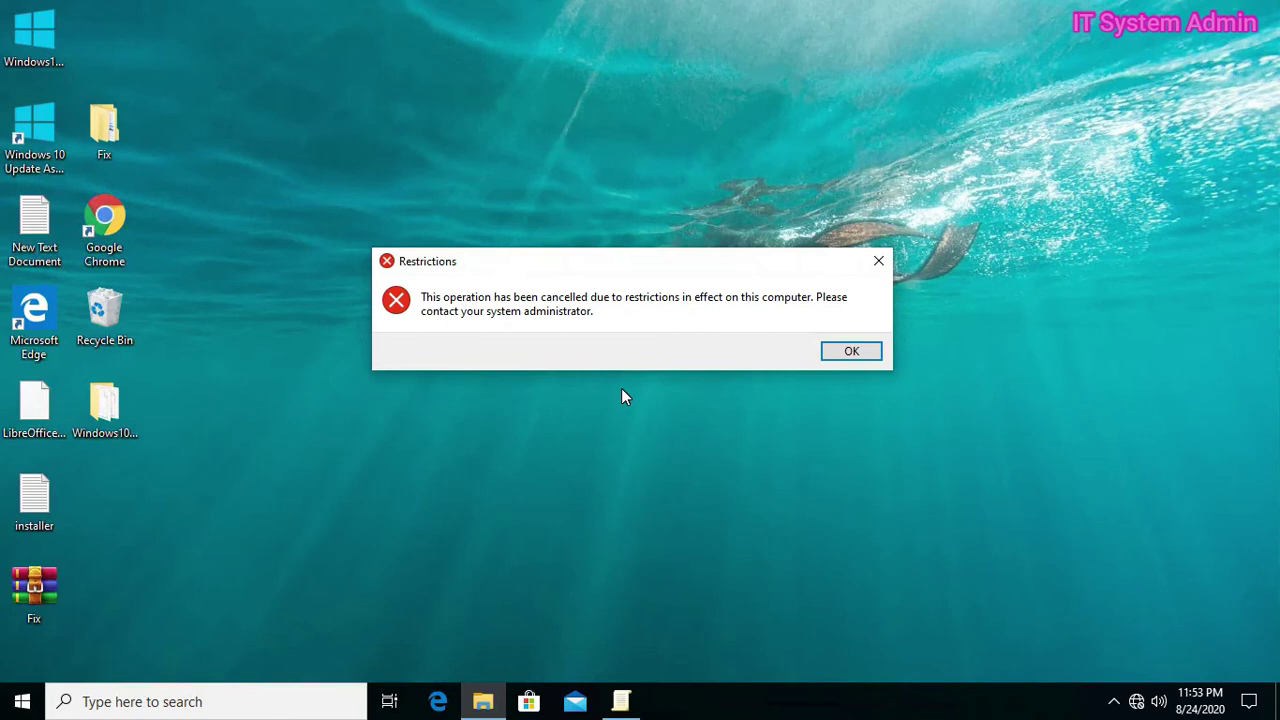
click(851, 351)
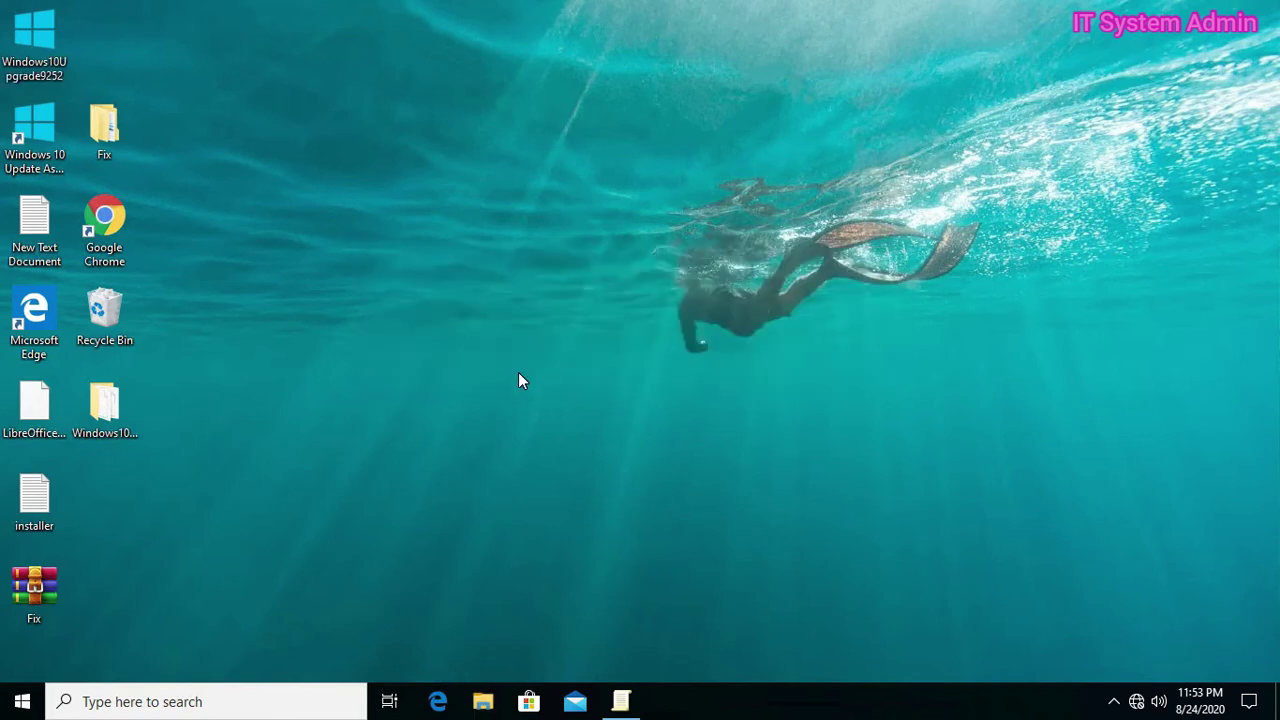
Step: Try to open Windows Settings to test the restriction, and return to the Local Group Policy Editor
click(21, 703)
click(23, 616)
click(620, 701)
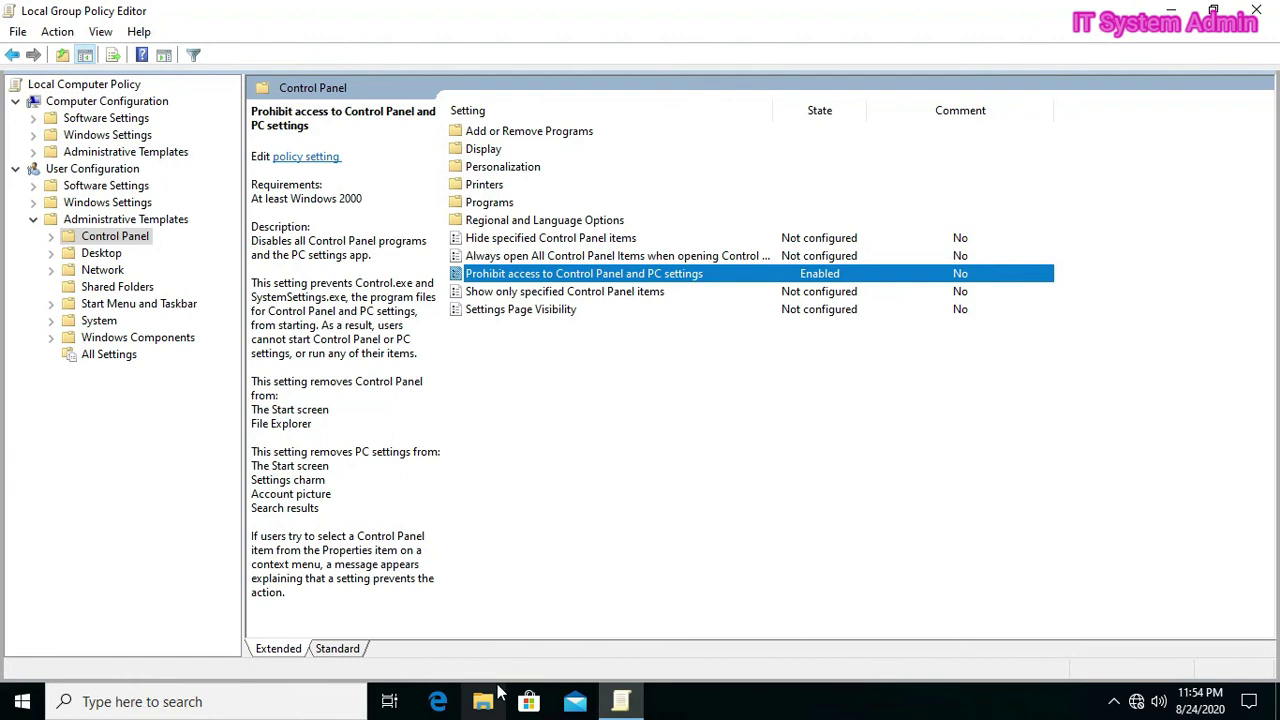
Step: Set the policy "Prohibit access to Control Panel and PC settings" to Not Configured and apply it
right_click(533, 280)
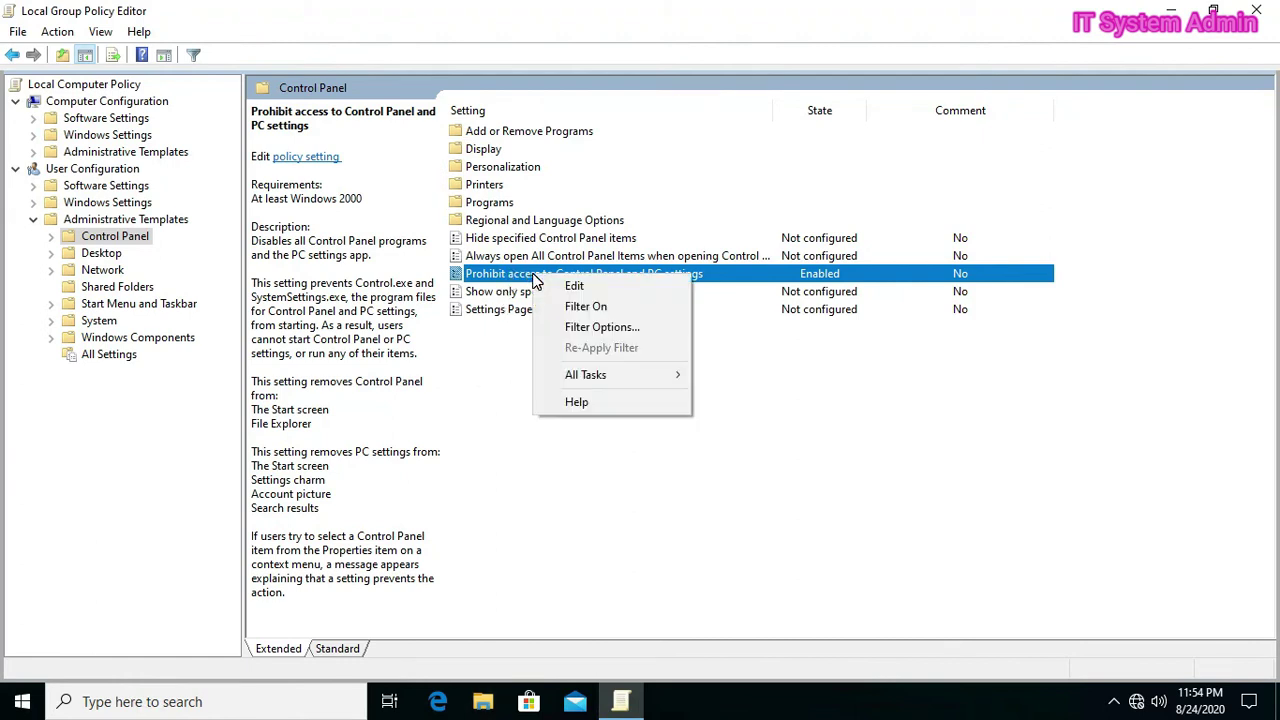
click(597, 286)
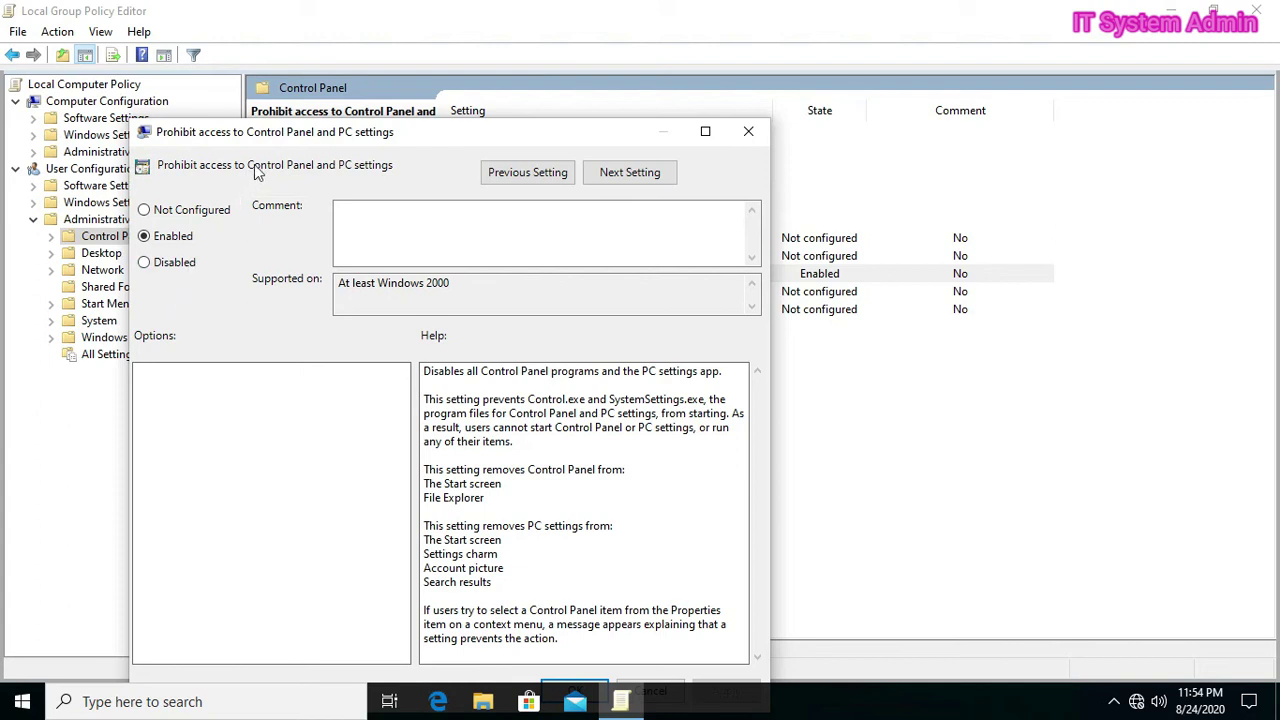
drag(276, 141, 315, 61)
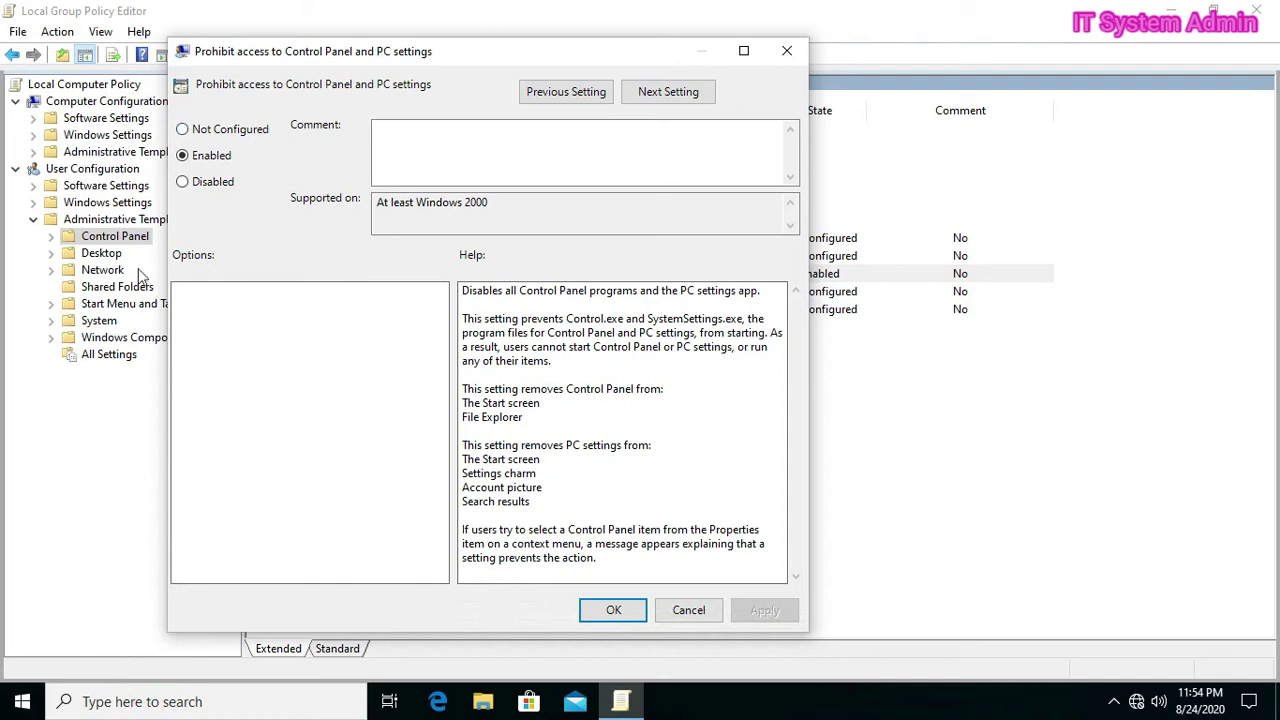
click(184, 132)
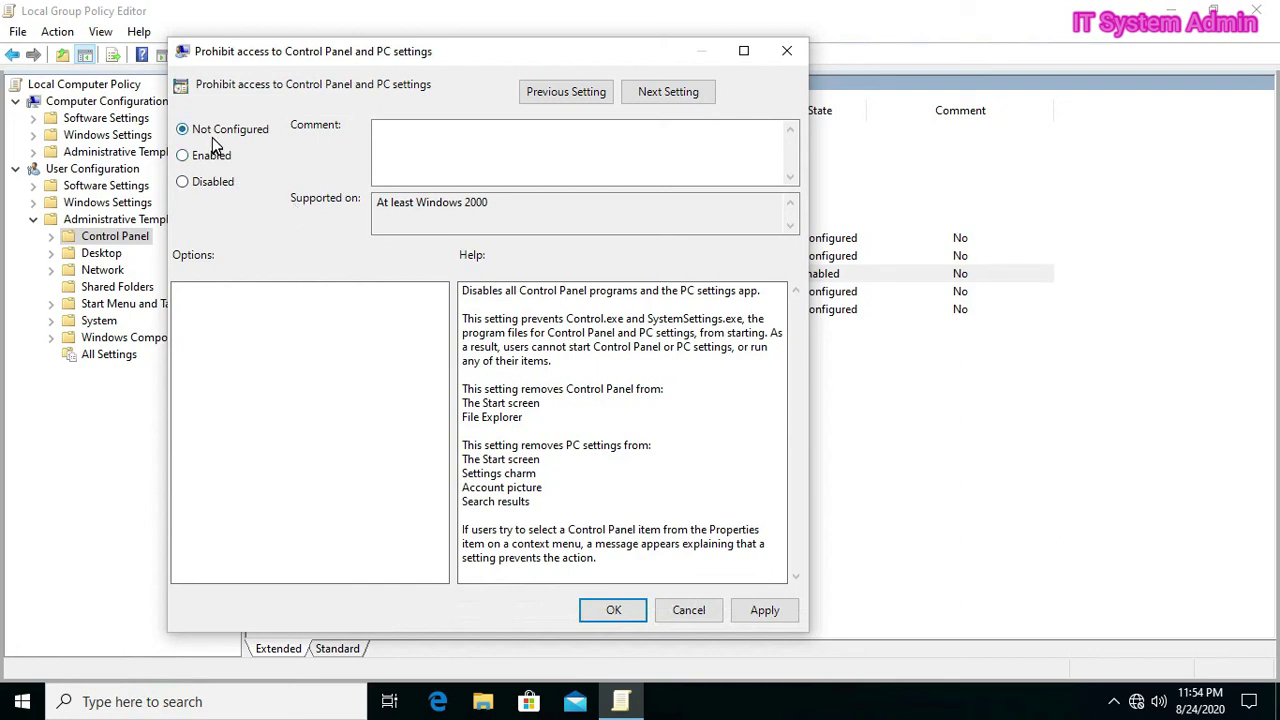
click(763, 609)
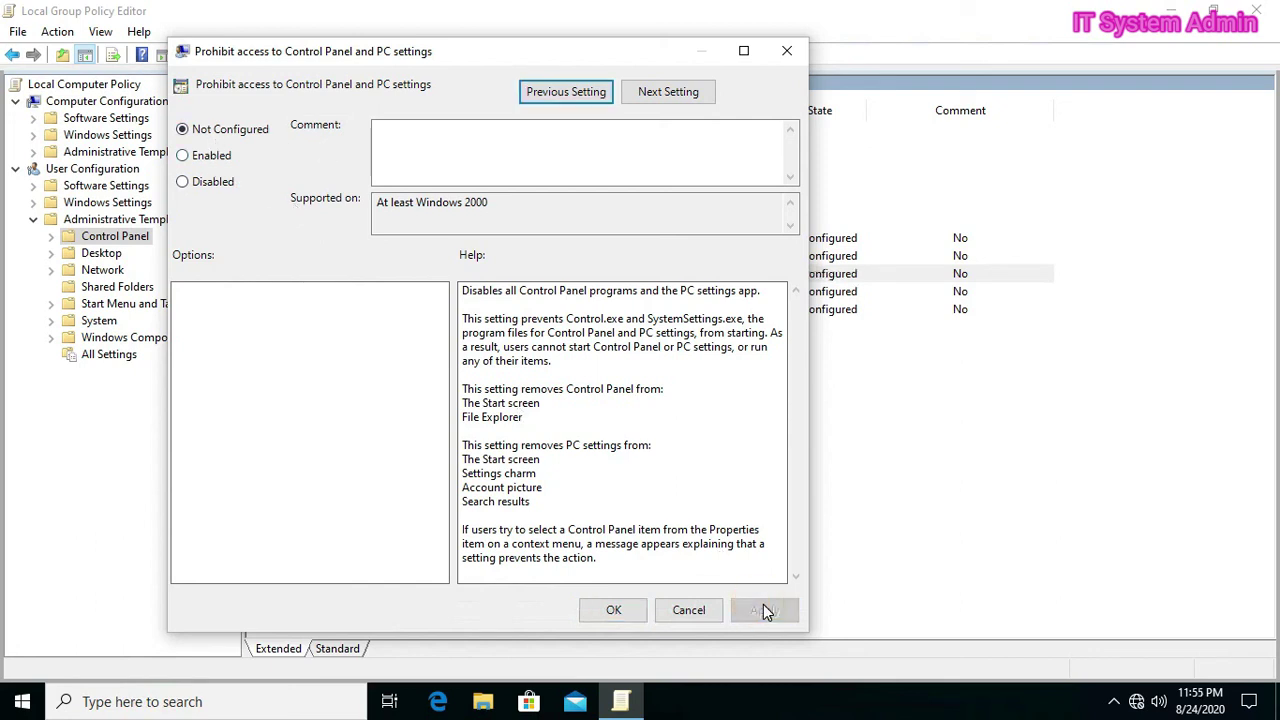
click(622, 609)
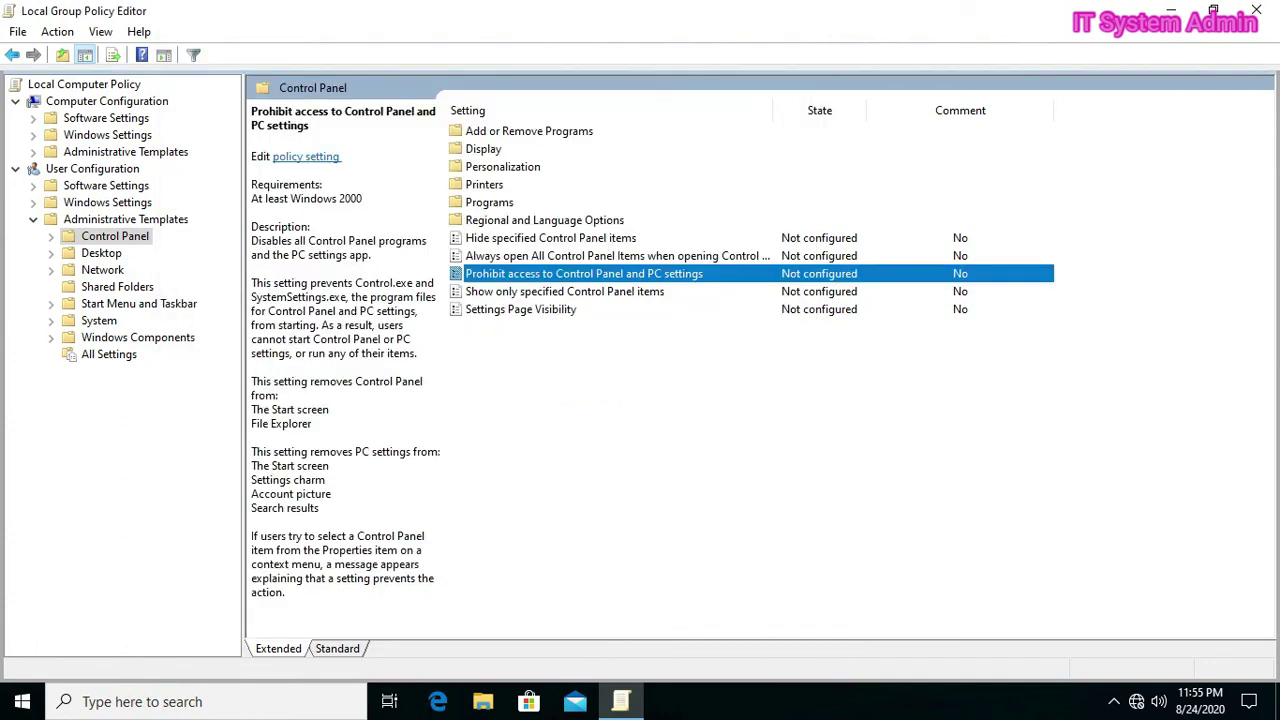
Step: Search for Control Panel and open it to check access, and close it again
click(120, 702)
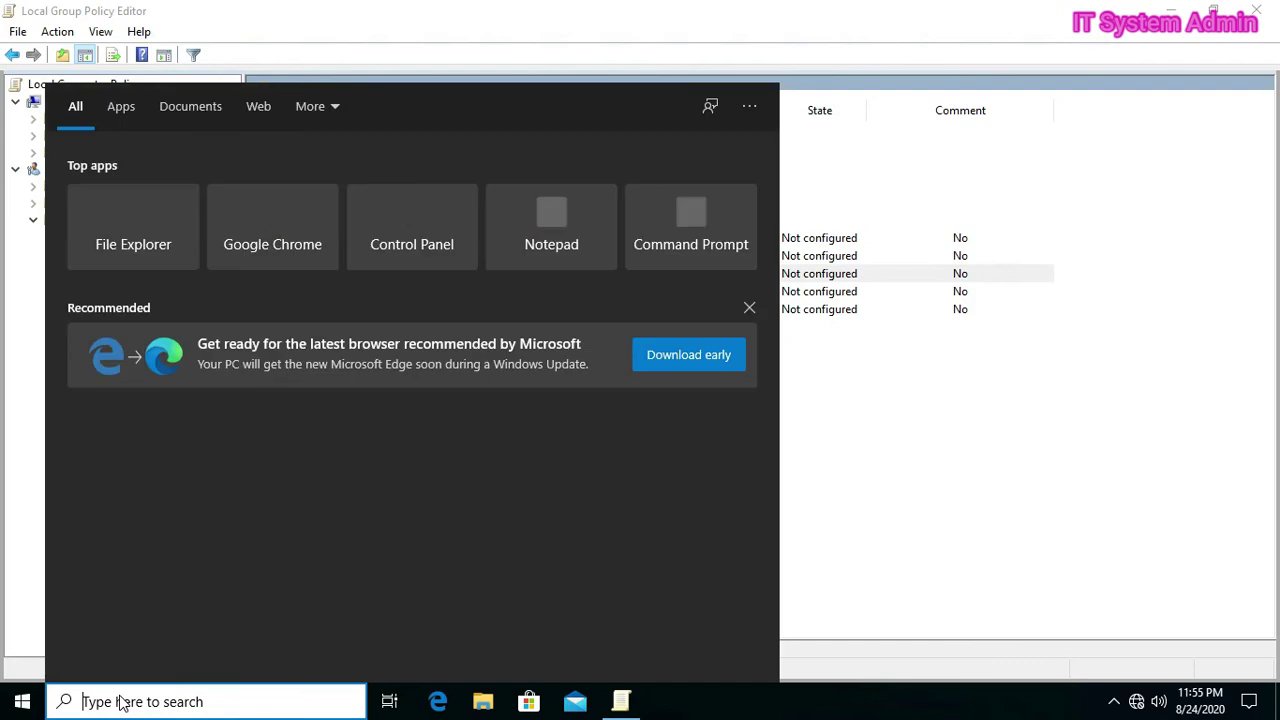
text(c)
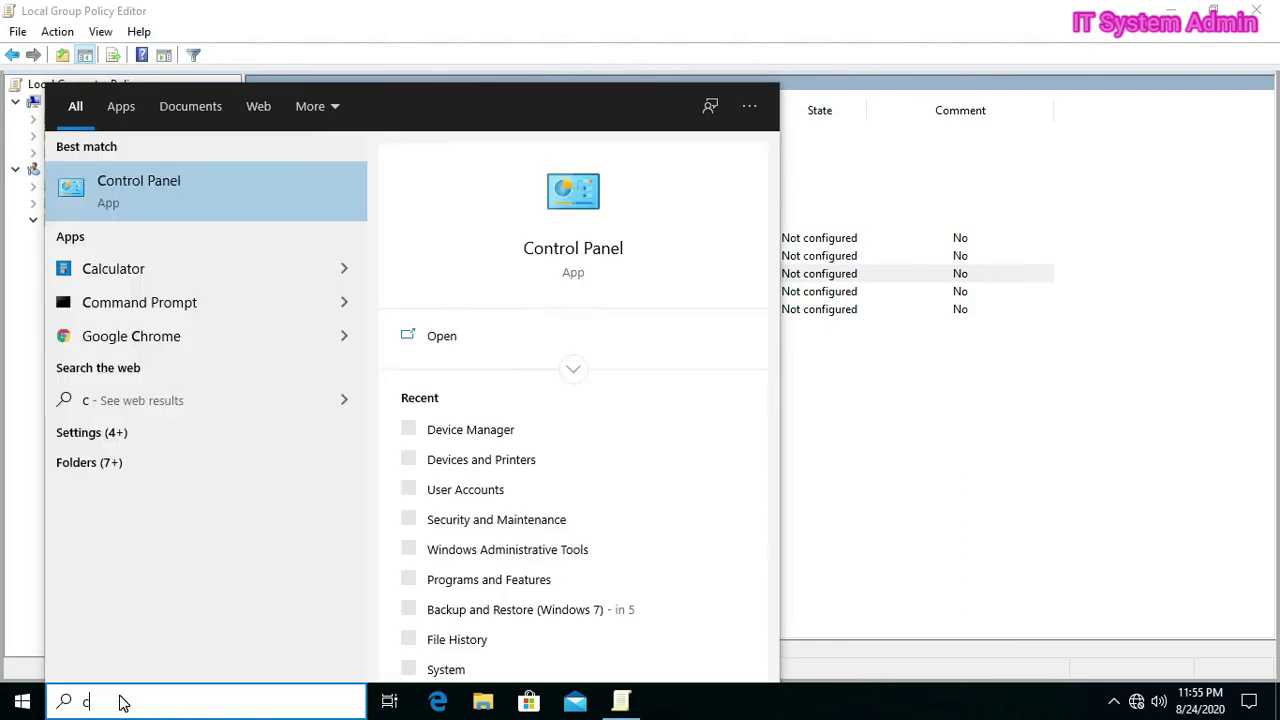
text(ont)
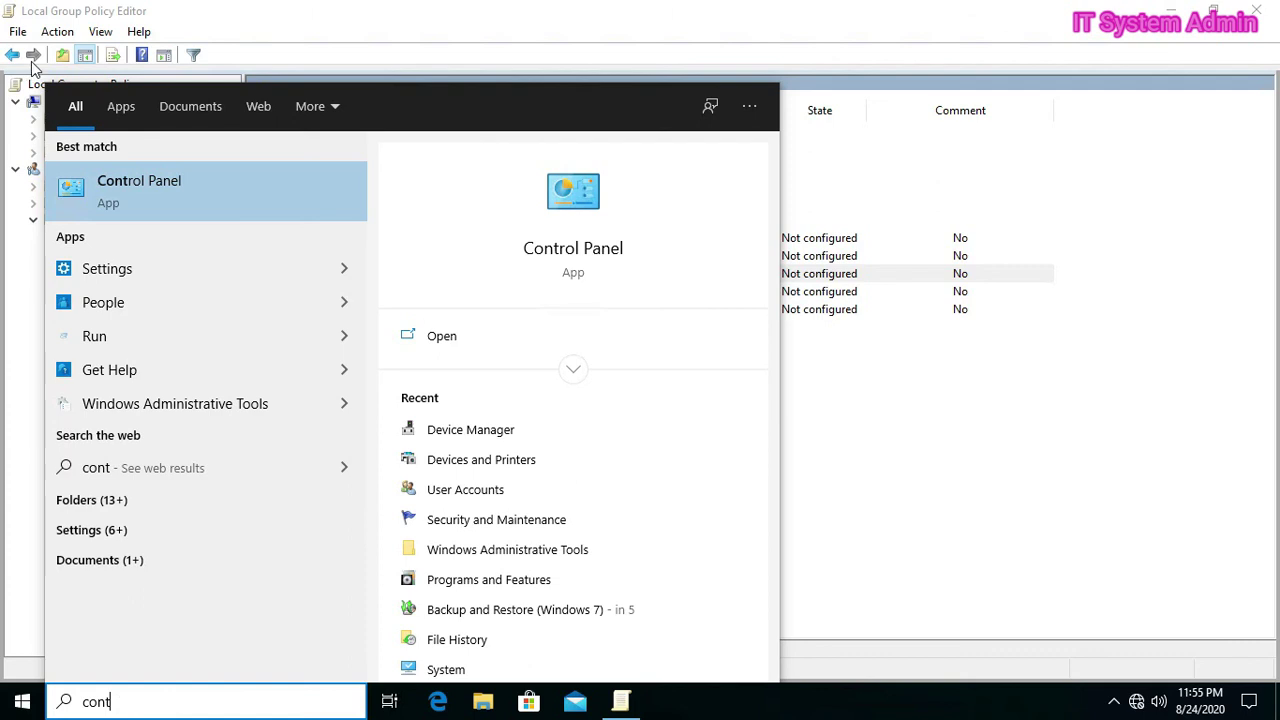
click(179, 207)
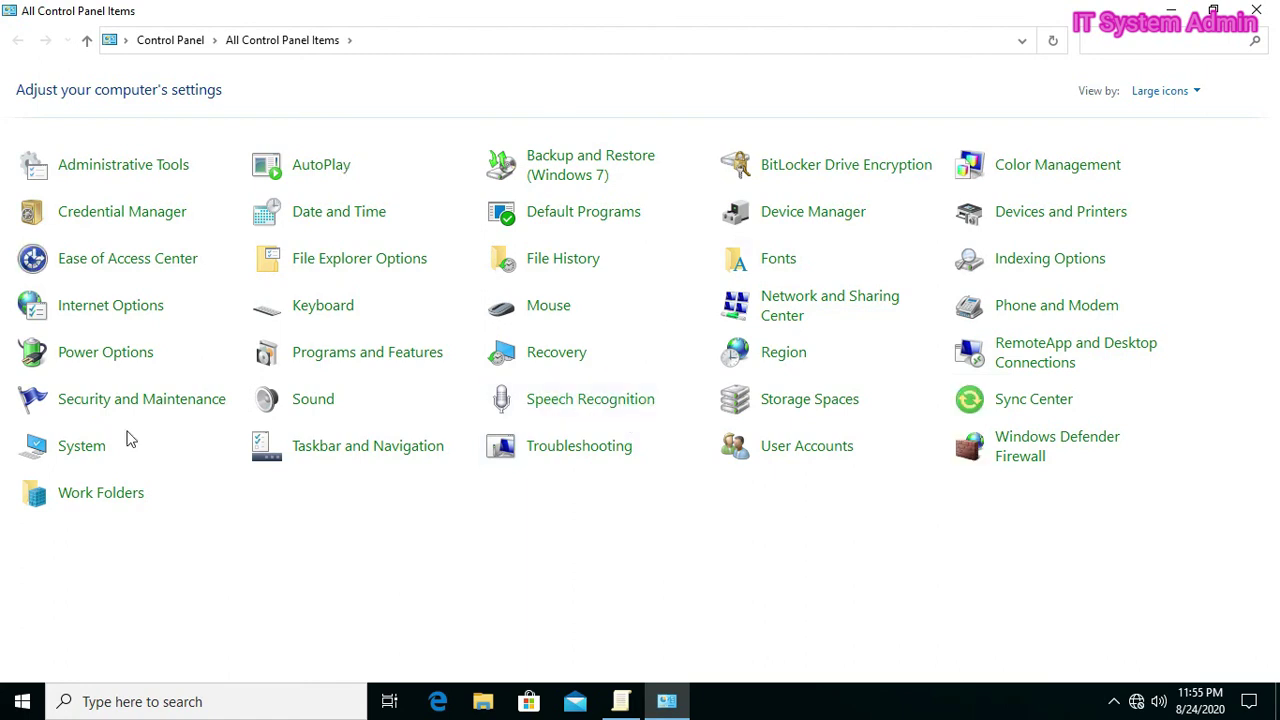
click(1256, 10)
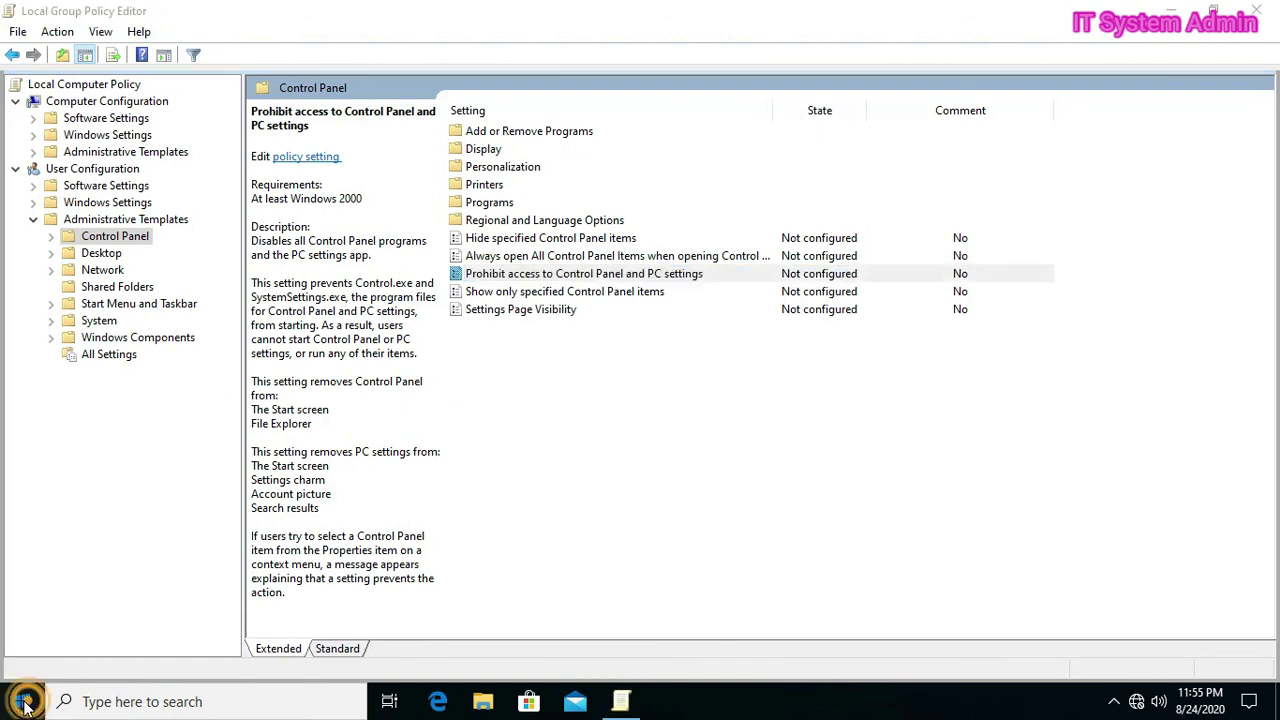
Step: Open Windows Settings to check access, and close both it and the Local Group Policy Editor
click(22, 703)
mouse_move(22, 620)
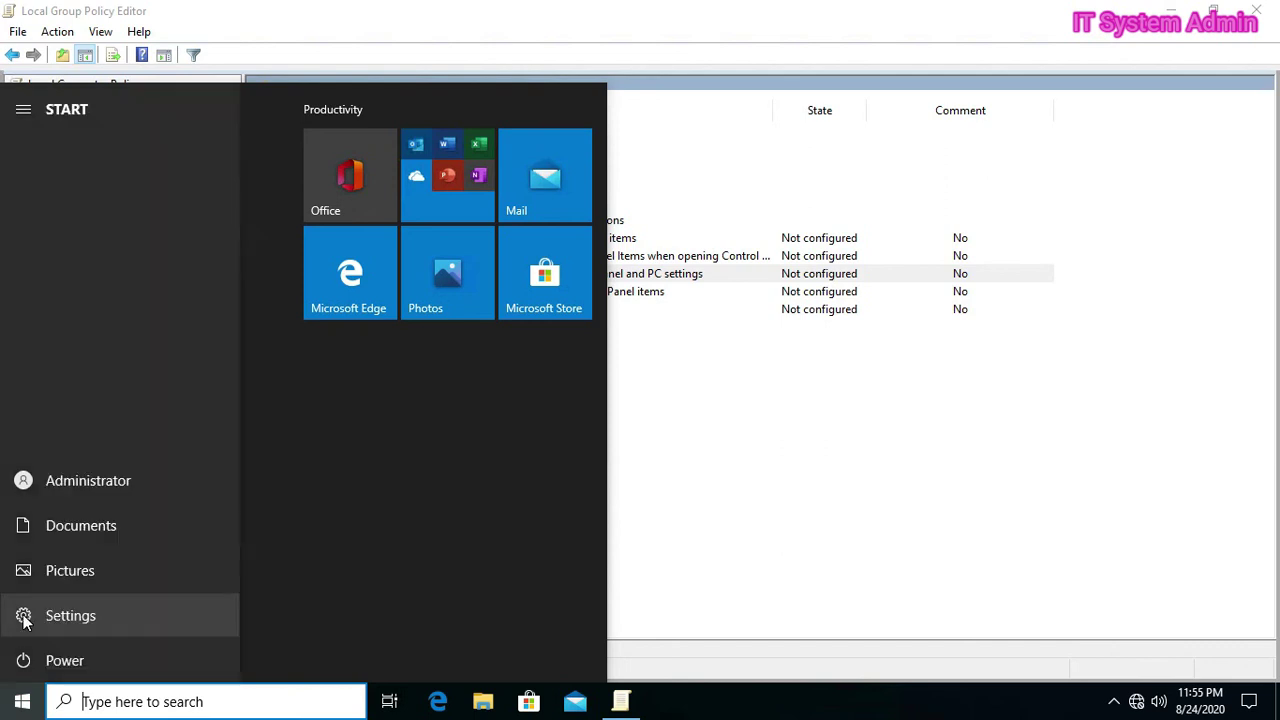
click(82, 612)
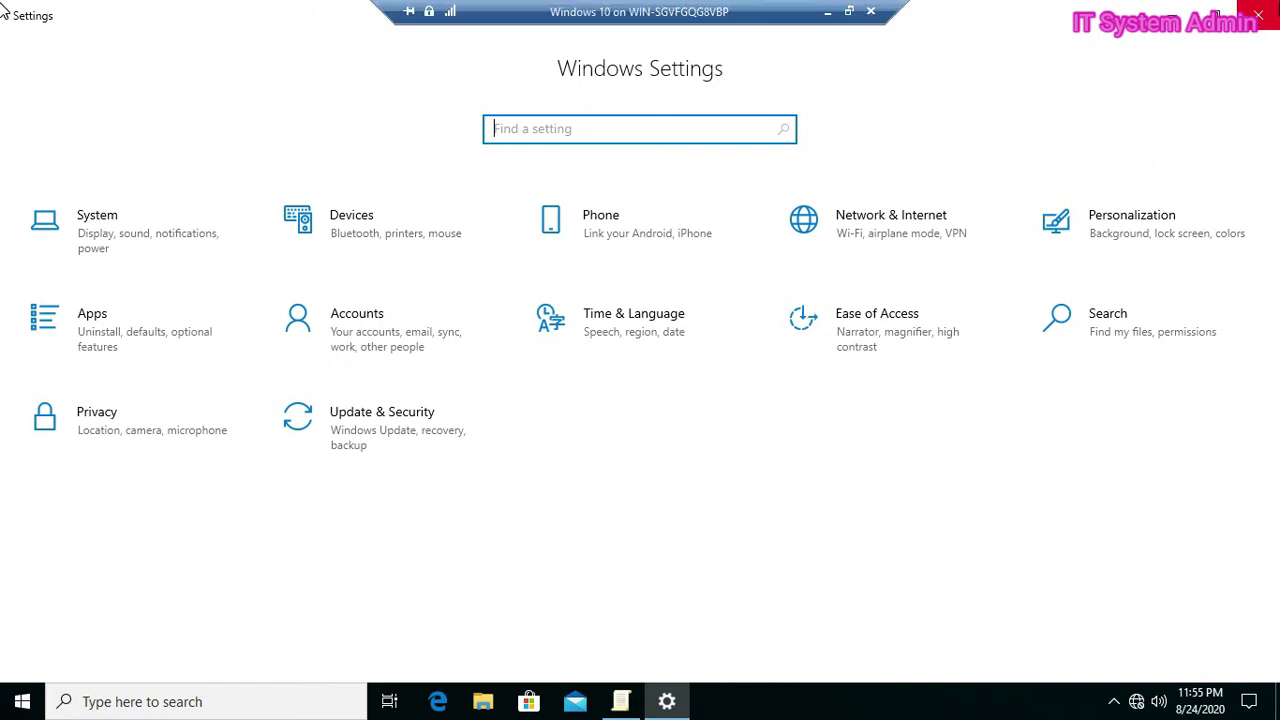
click(1258, 15)
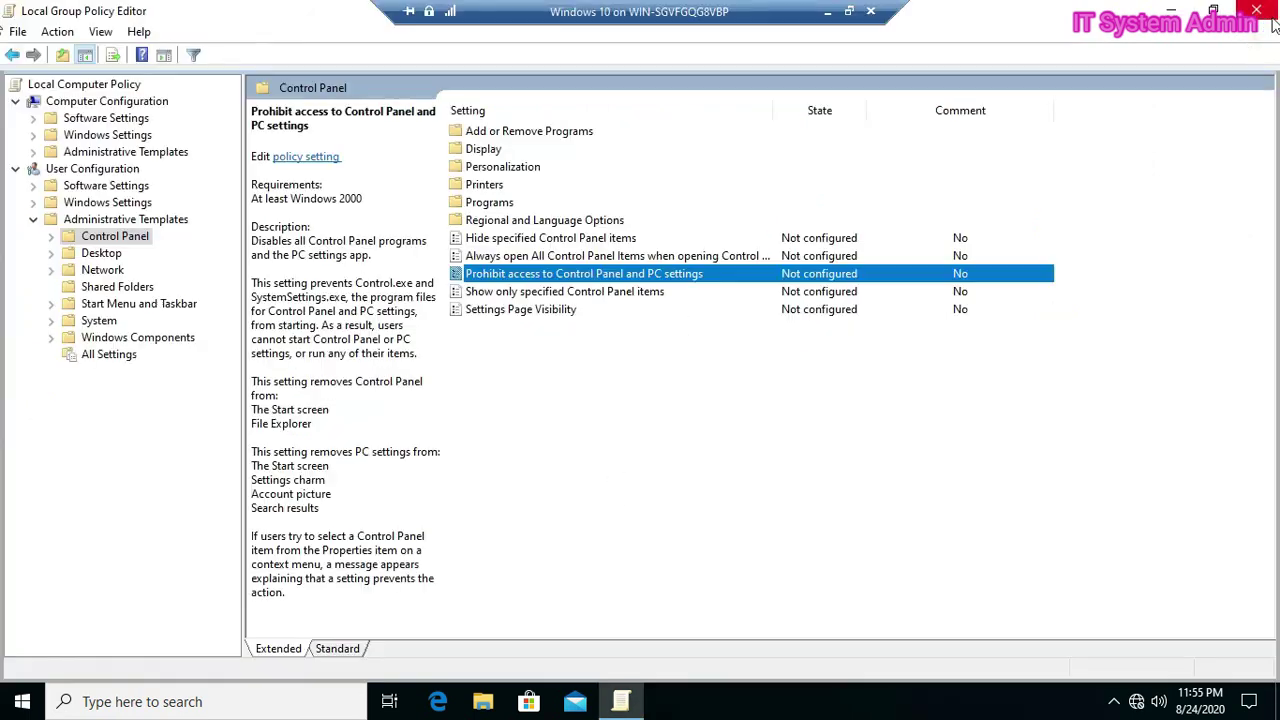
click(777, 358)
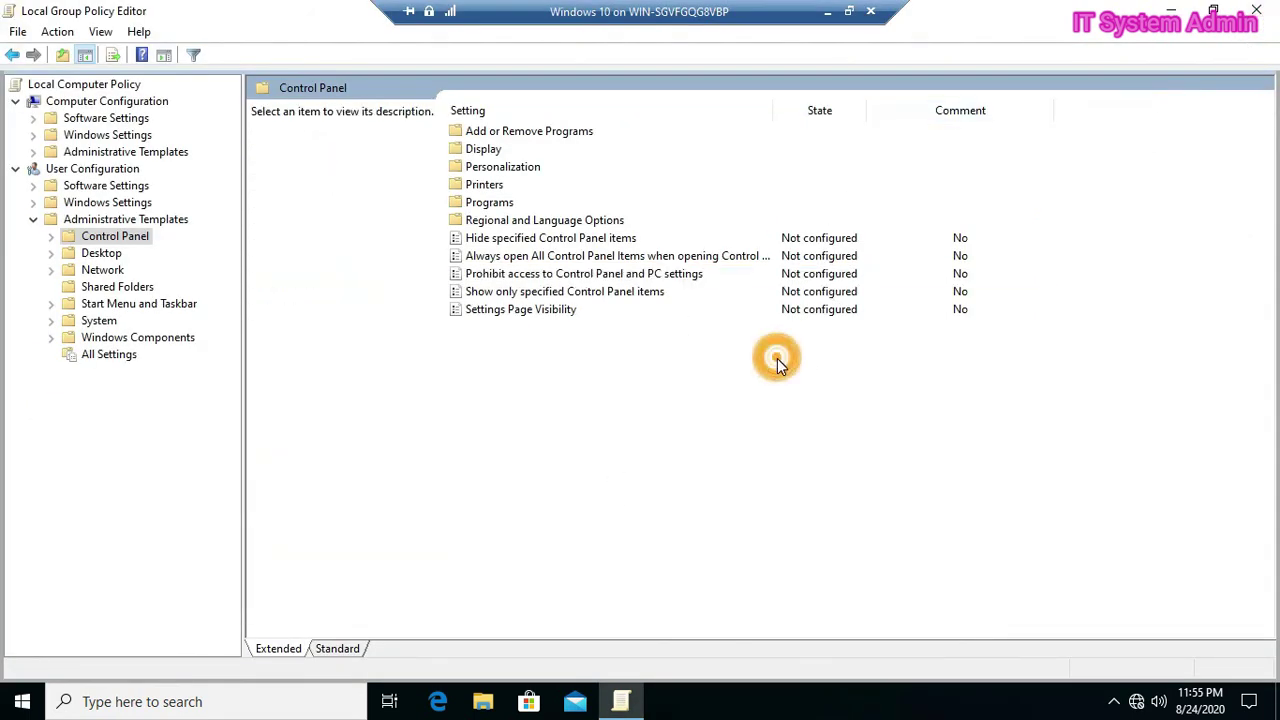
click(1257, 11)
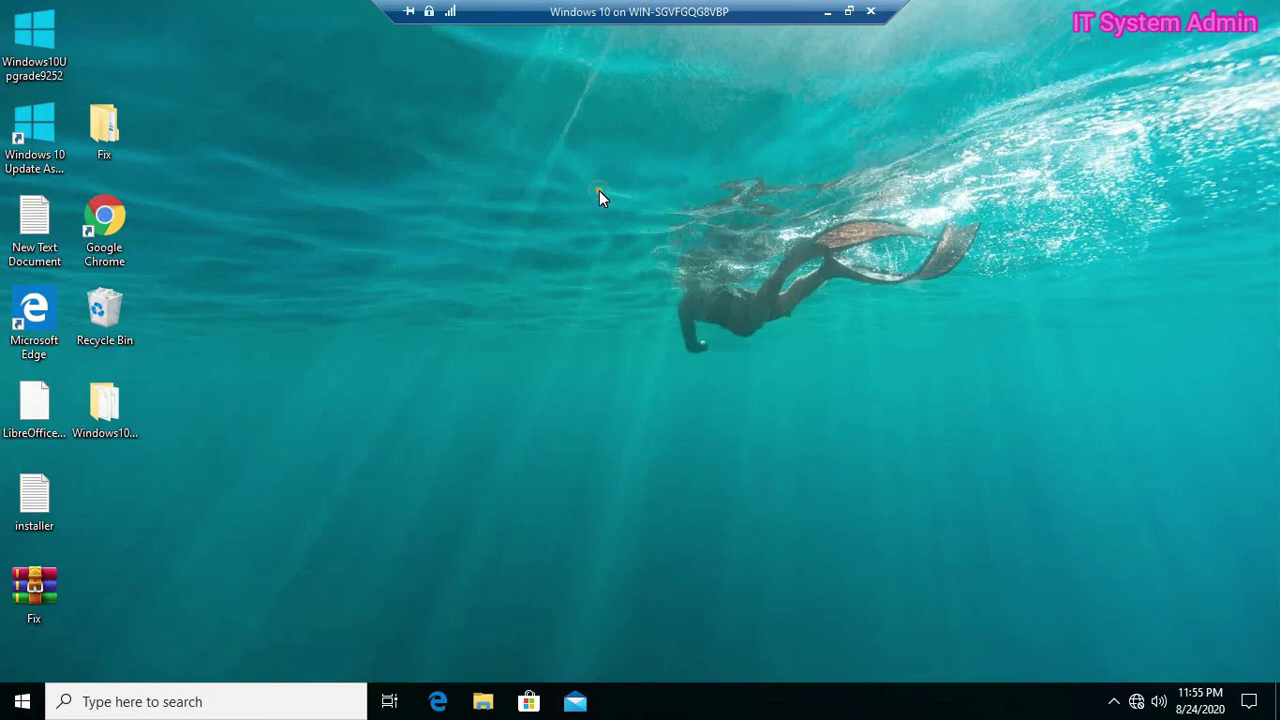